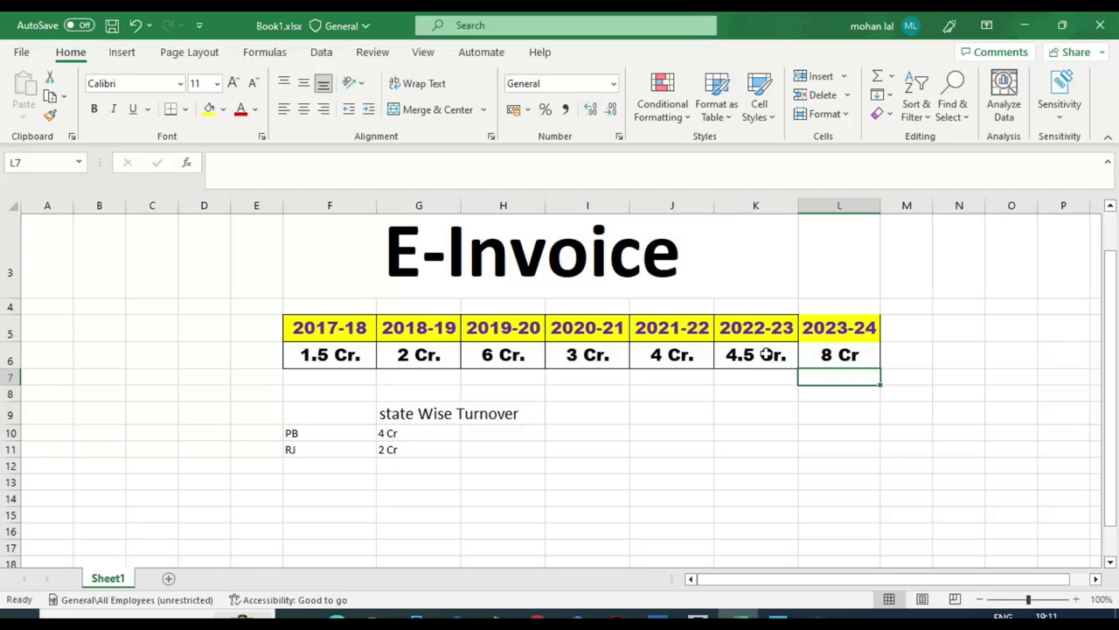
left_click(489, 358)
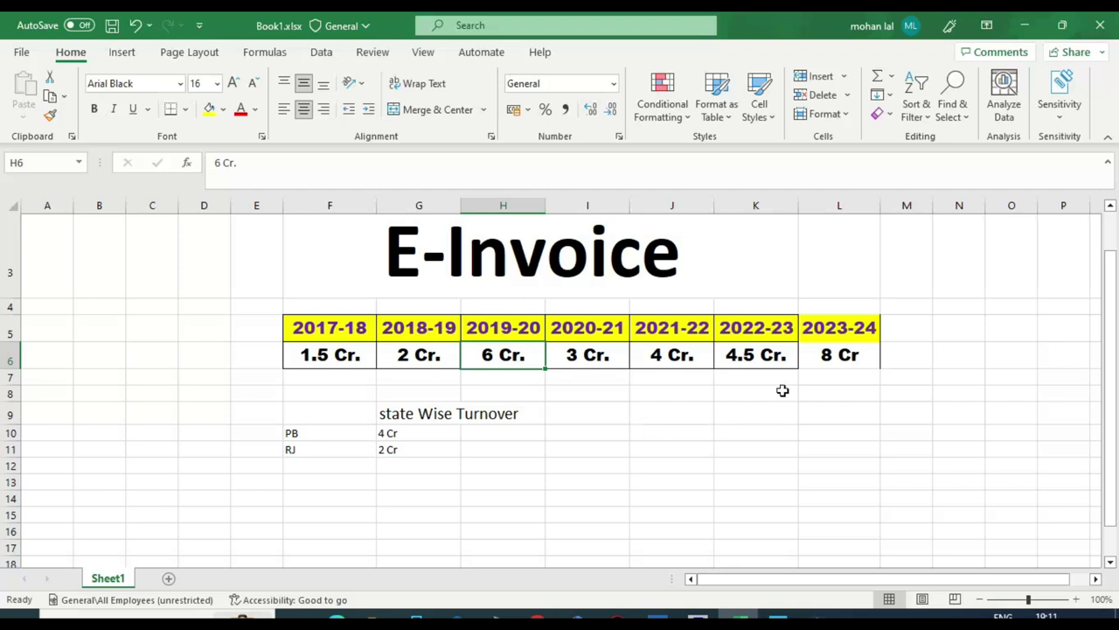
left_click(806, 361)
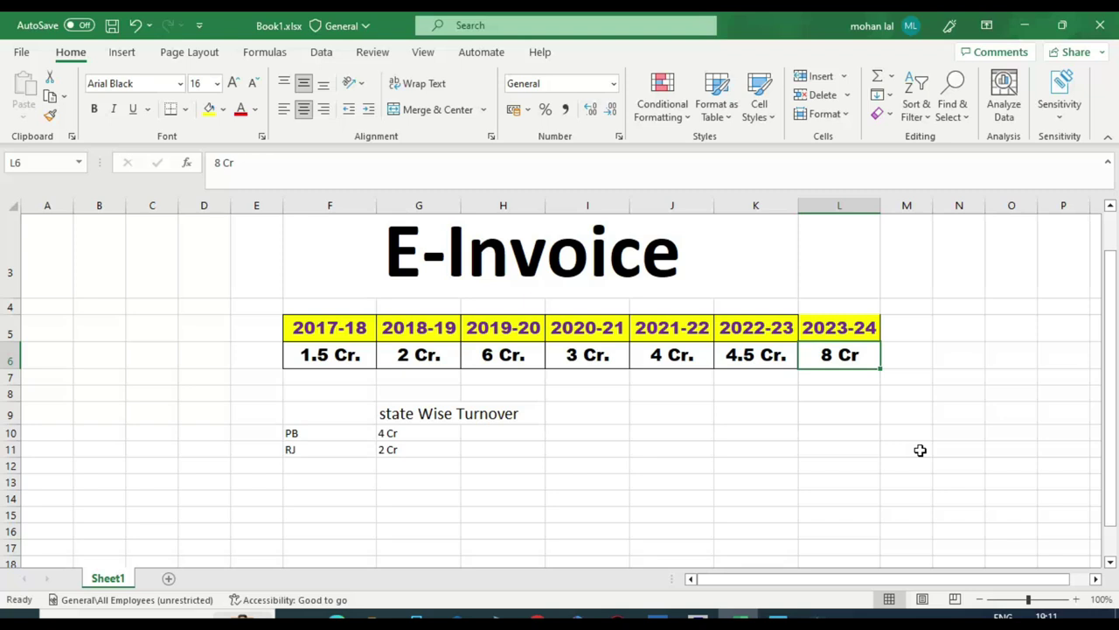
left_click(793, 418)
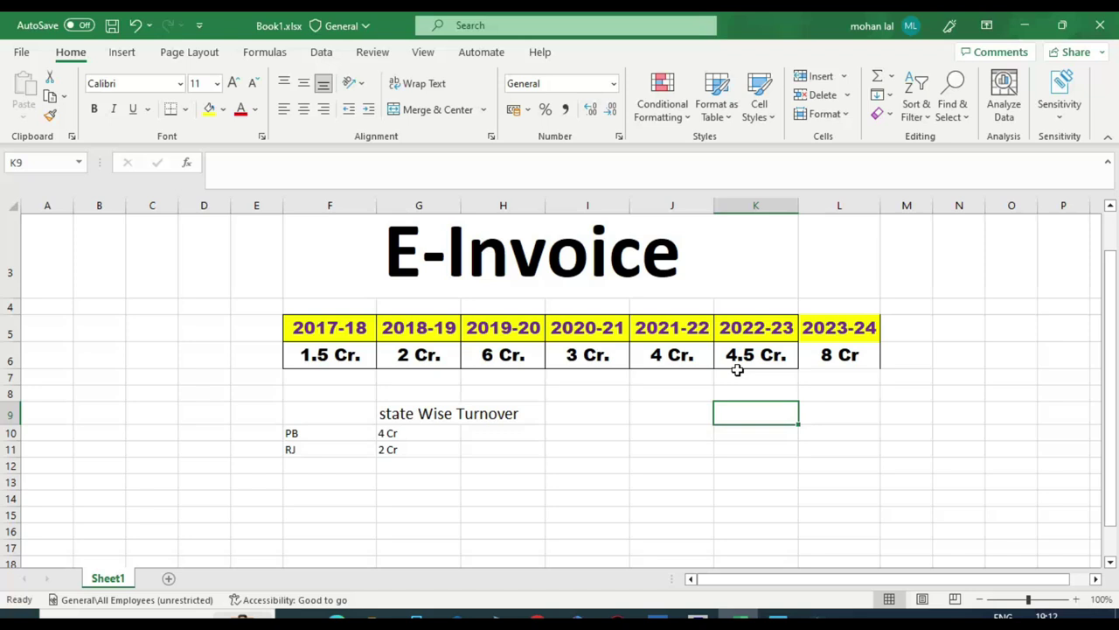
scroll(516, 398, "down", 1)
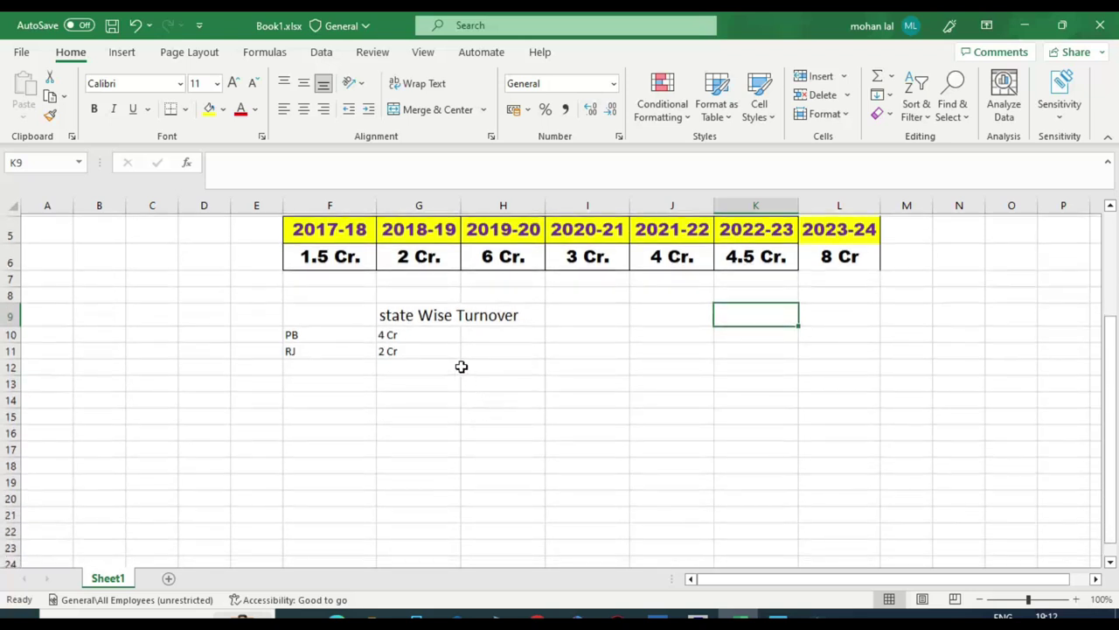
left_click(461, 366)
scroll(462, 367, "up", 1)
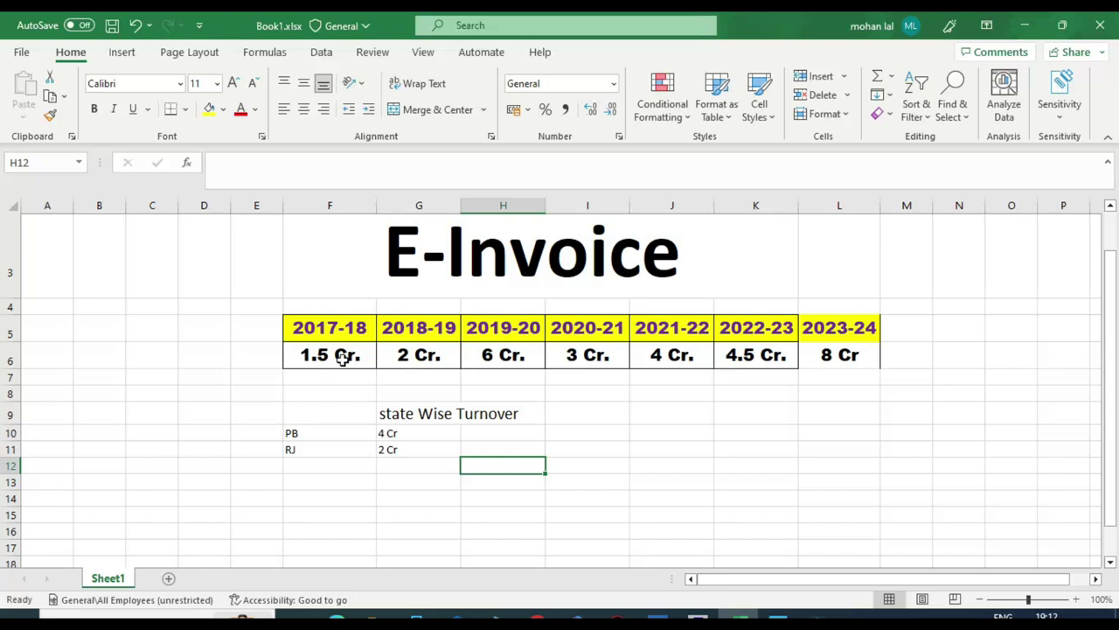
left_click(421, 435)
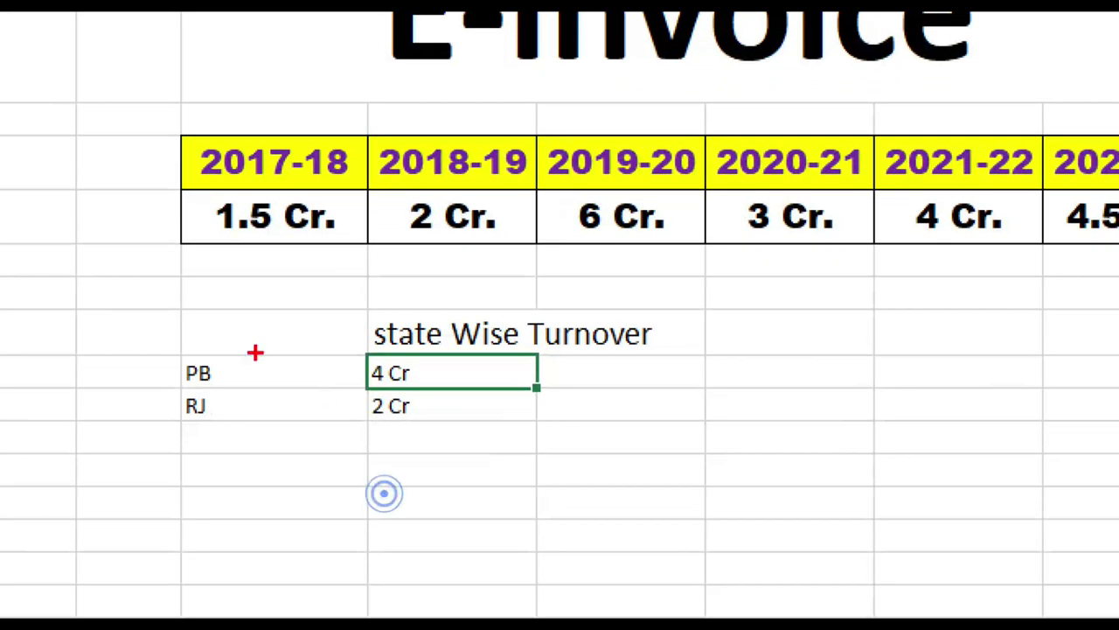
left_click_drag(130, 285, 751, 506)
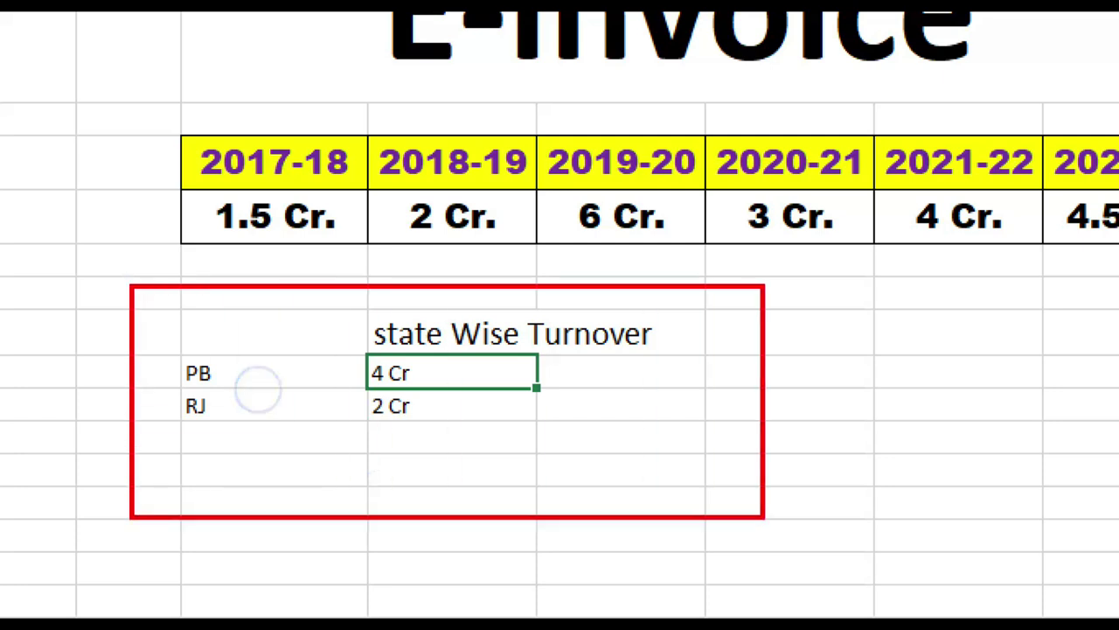
left_click_drag(460, 368, 556, 345)
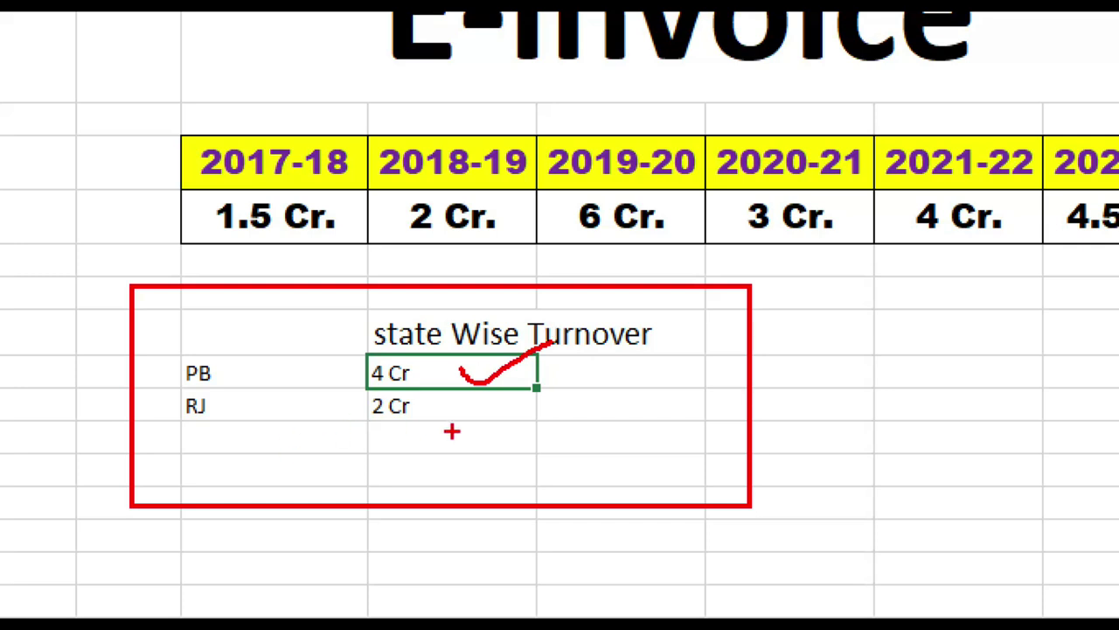
left_click_drag(462, 398, 590, 371)
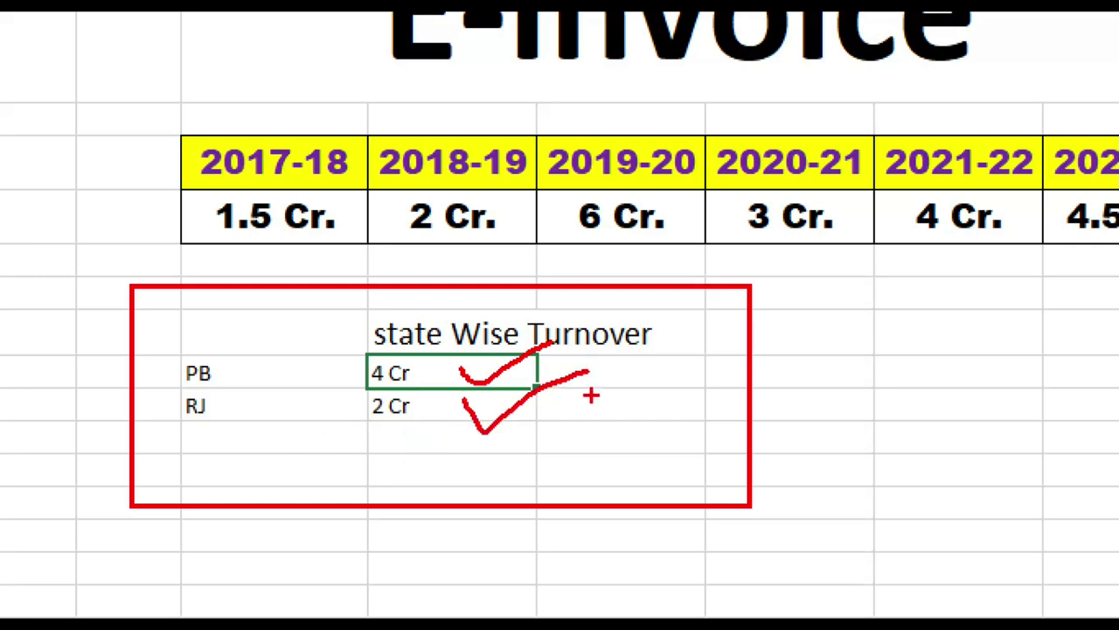
left_click_drag(255, 432, 587, 432)
mouse_move(425, 458)
left_mouse_down()
mouse_move(404, 514)
mouse_move(329, 492)
left_mouse_up()
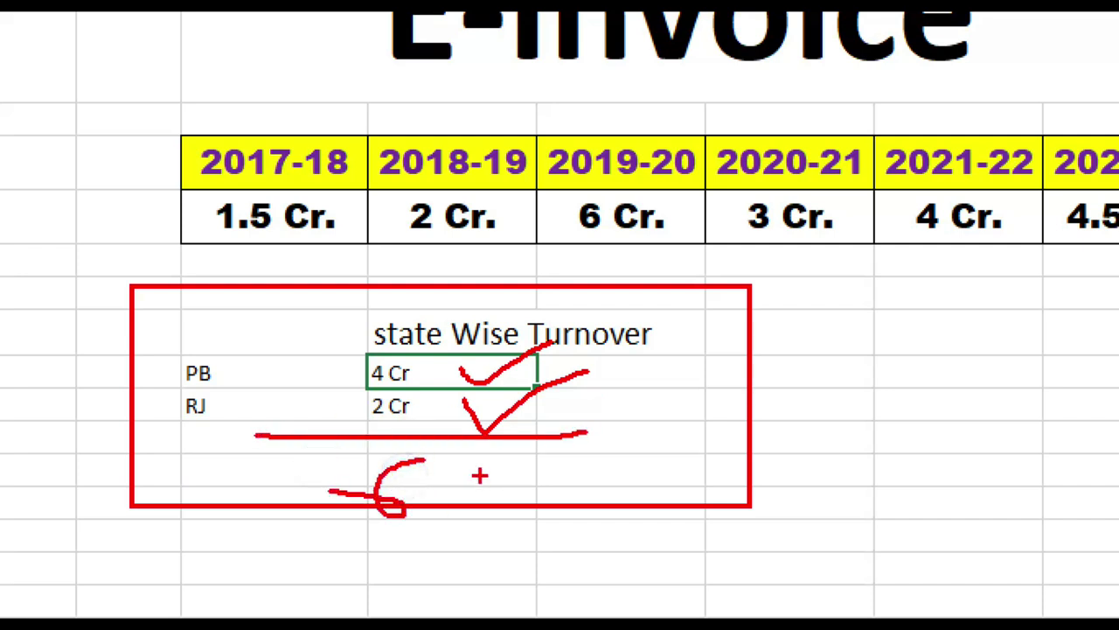
left_click_drag(472, 467, 495, 511)
left_click_drag(508, 472, 520, 525)
left_click_drag(554, 439, 630, 525)
mouse_move(527, 270)
left_mouse_down()
mouse_move(289, 436)
mouse_move(822, 455)
mouse_move(521, 247)
mouse_move(437, 271)
left_mouse_up()
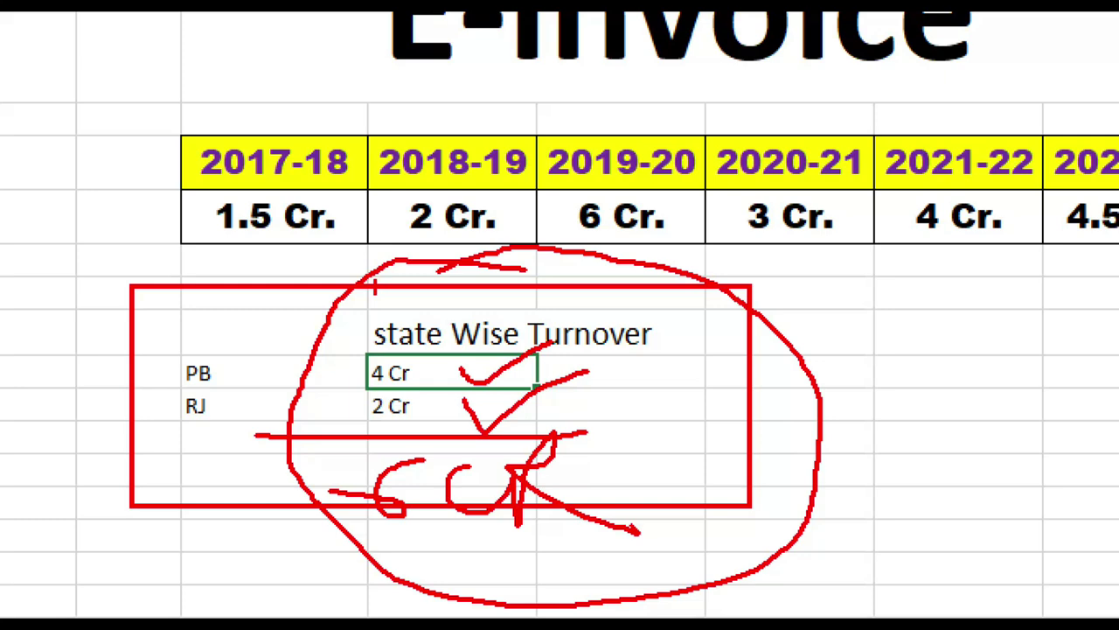
key("Escape")
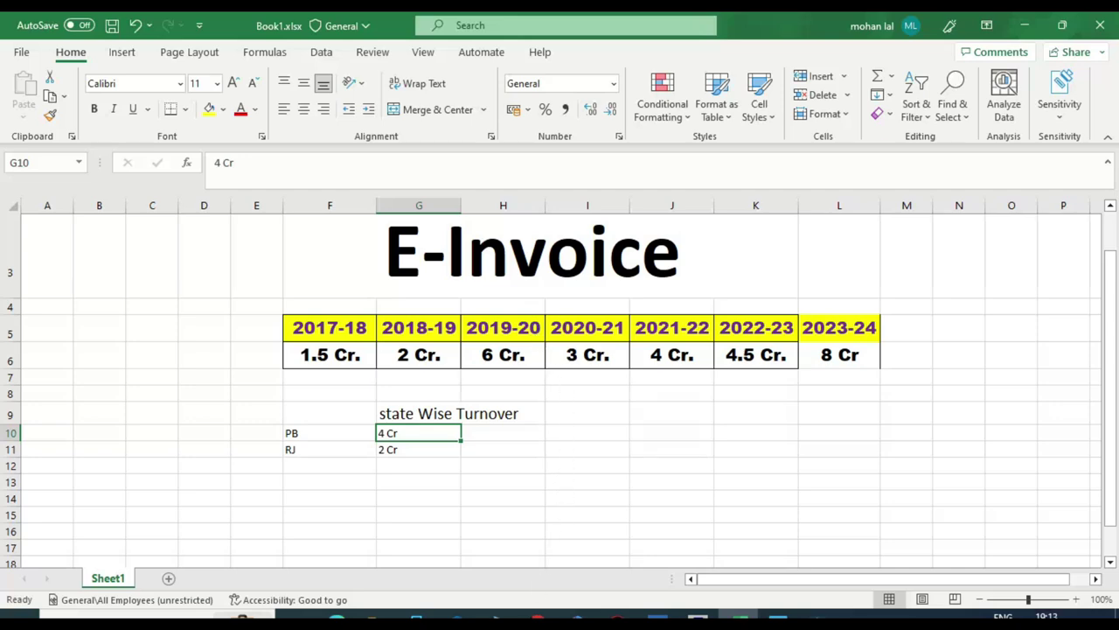
Step: Open the e-Invoice registration form from the portal's Registration menu in the browser
left_click(537, 617)
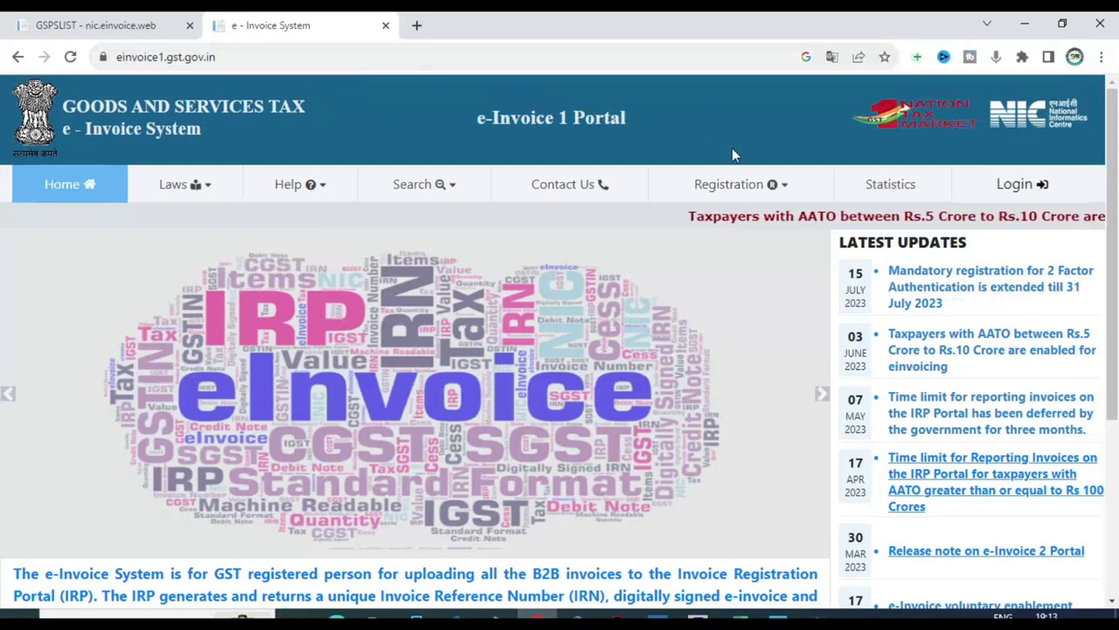
left_click(778, 185)
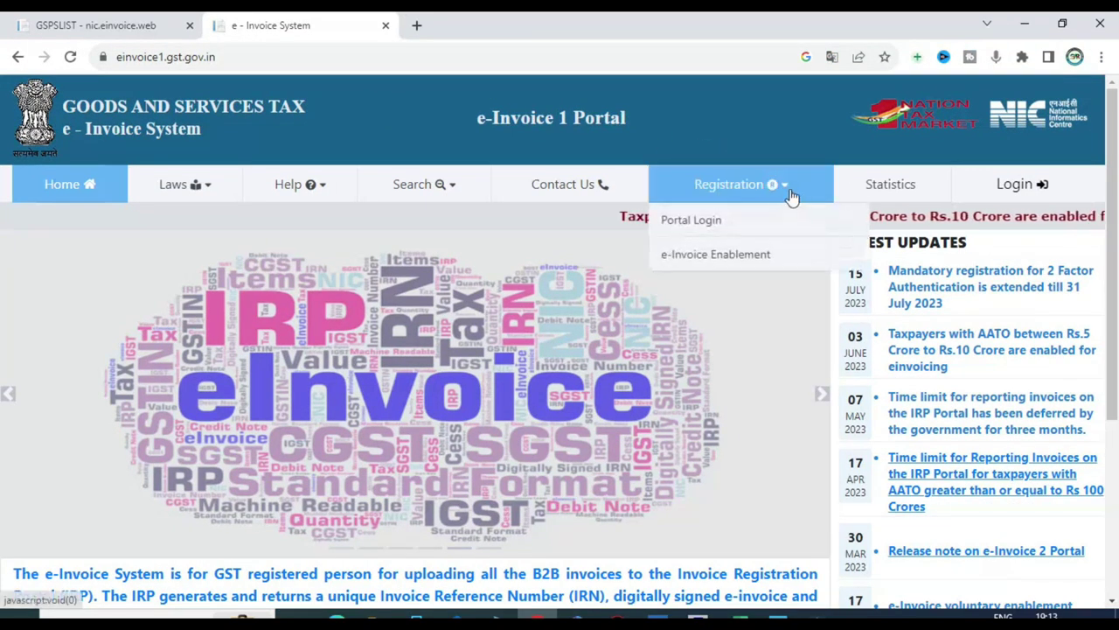
left_click(710, 223)
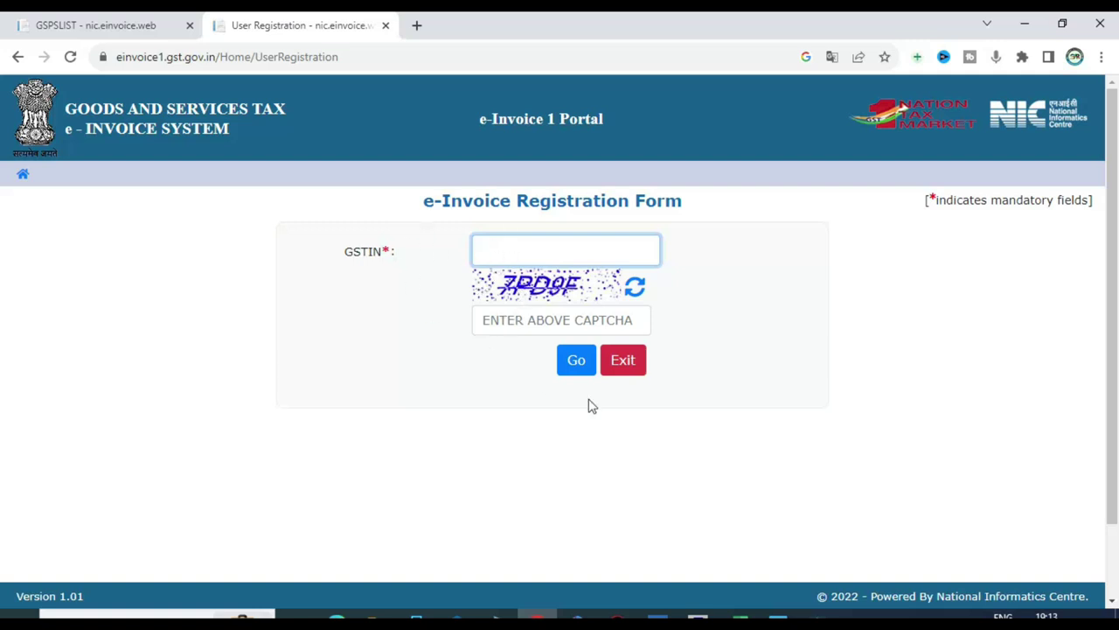
Step: Check the 6 Cr 2019-20 turnover in the workbook, then open the portal's login dialog from Home
left_click(740, 617)
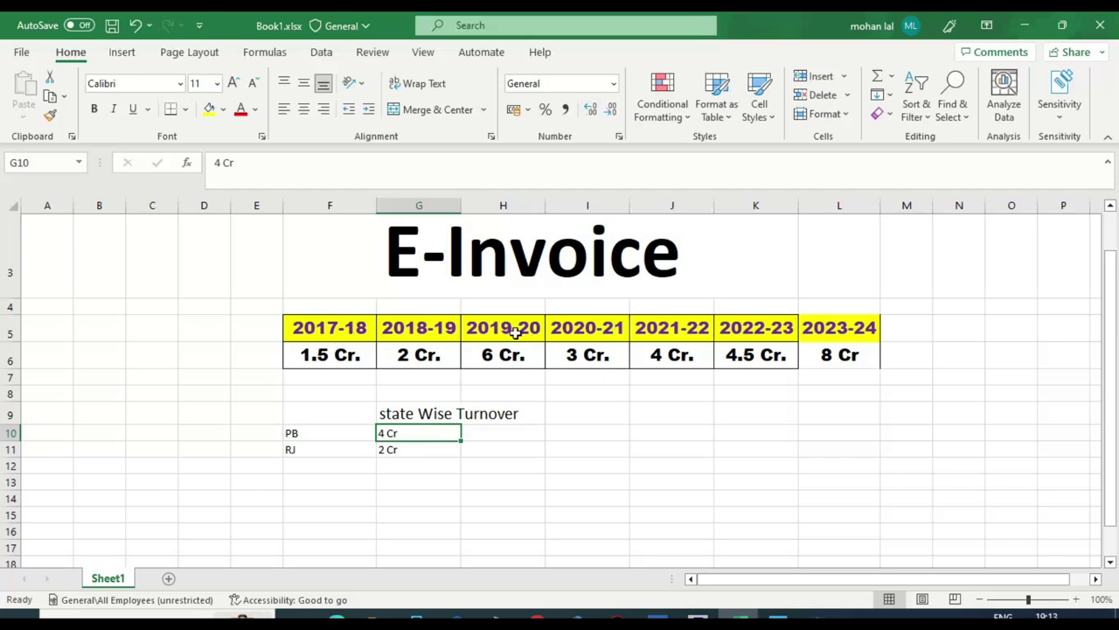
left_click(530, 362)
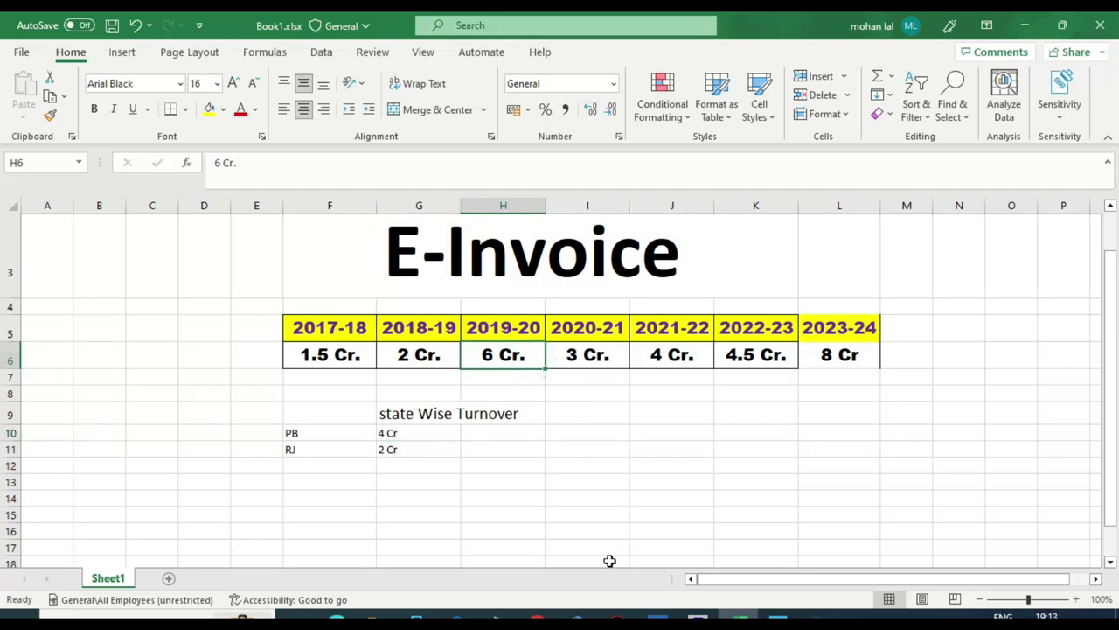
left_click(536, 612)
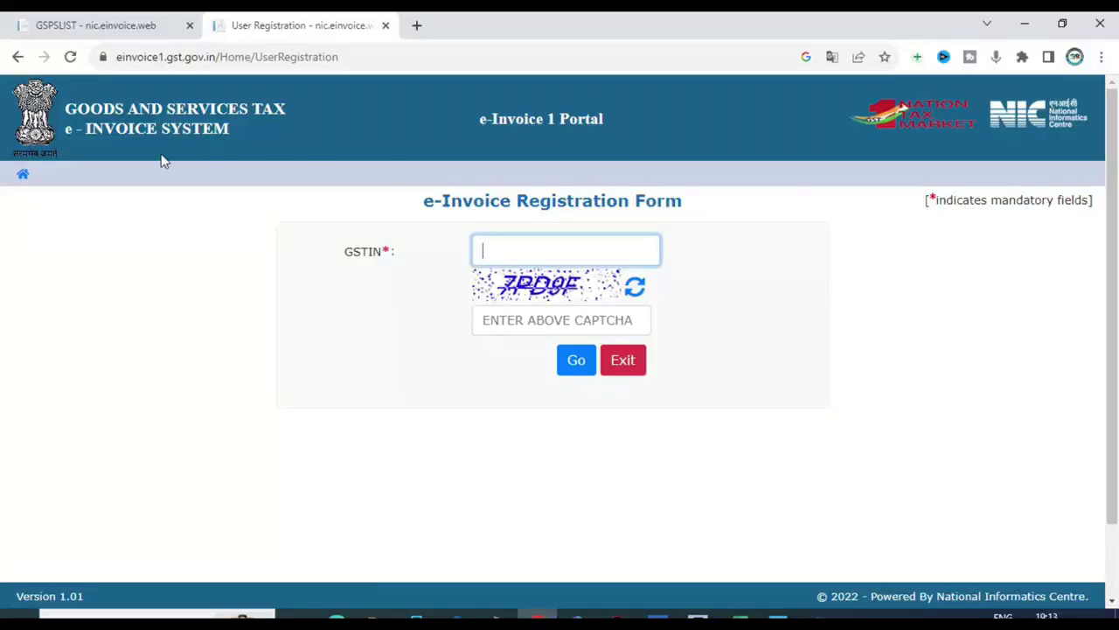
left_click(22, 174)
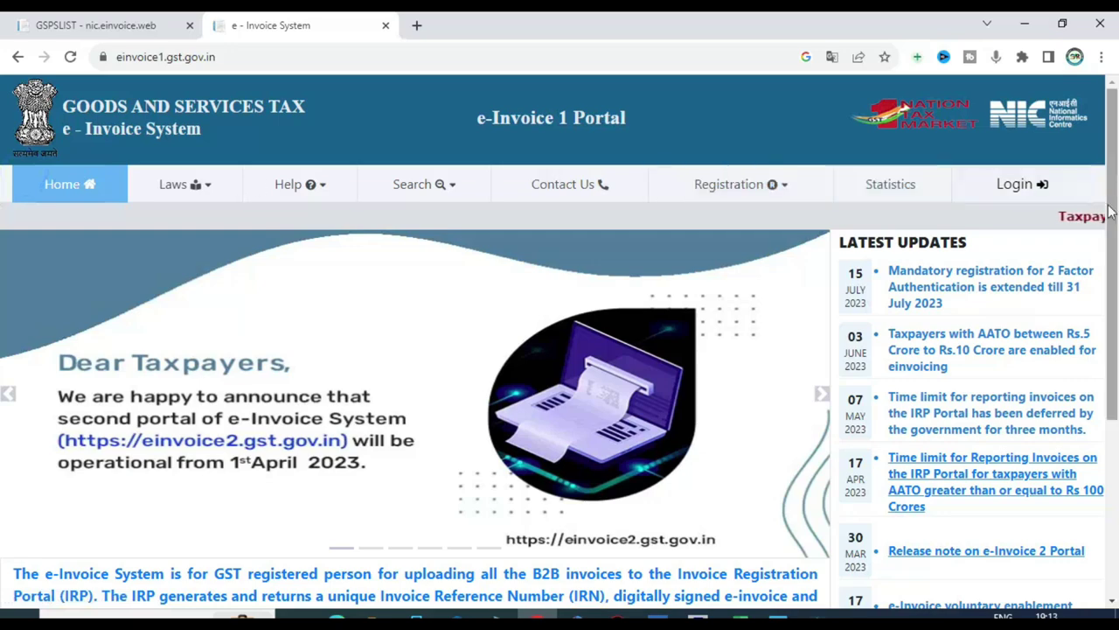
left_click(1015, 185)
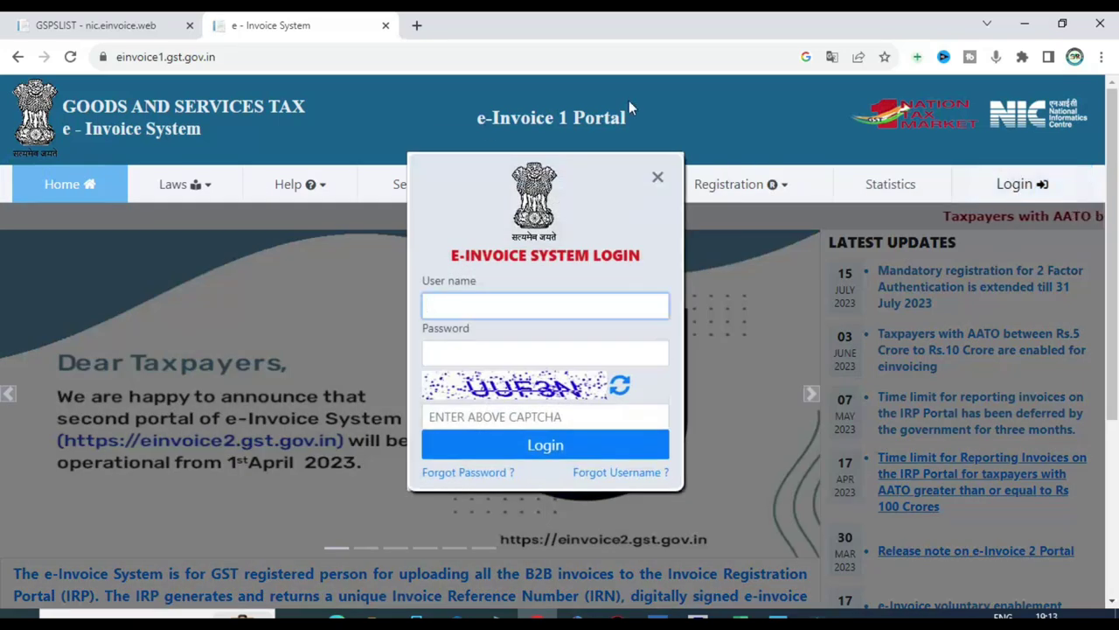
Step: Open the saved E INV 1.jpg screenshot of the portal dashboard in Photos
scroll(496, 304, "down", 1)
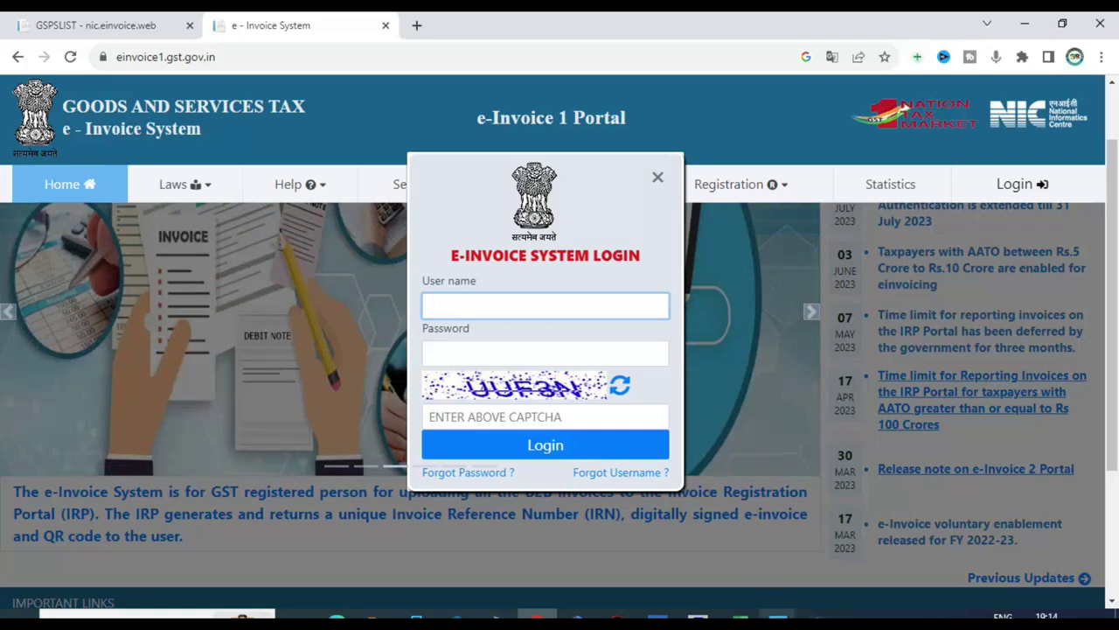
mouse_move(775, 617)
left_click(700, 525)
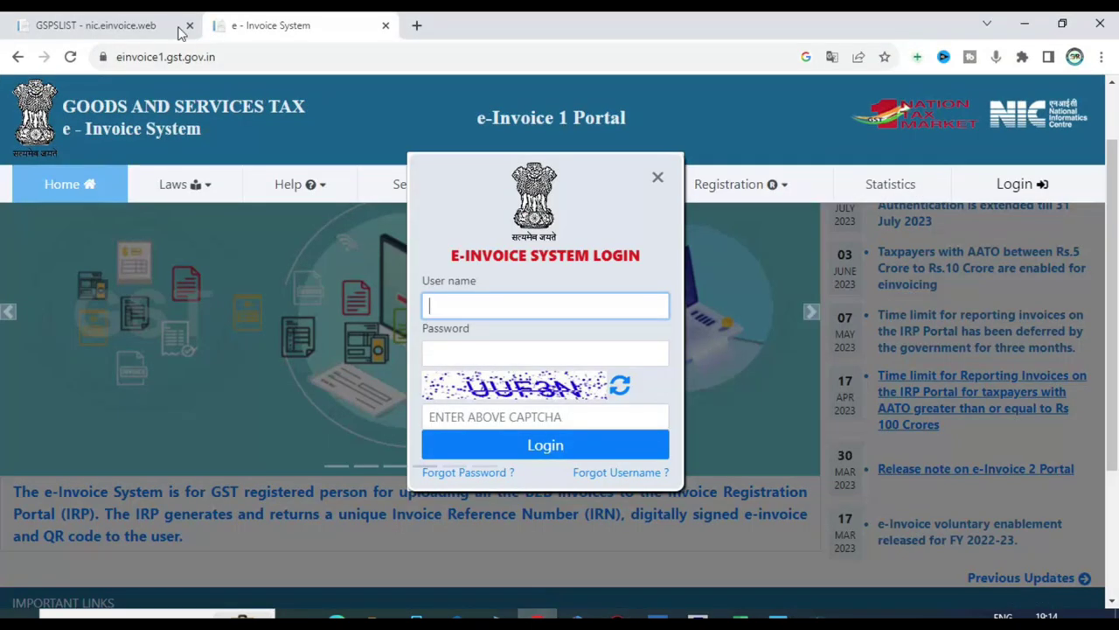
Step: Switch to the browser's GSPSLIST tab listing the GST Suvidha Providers / ERPs
left_click(175, 30)
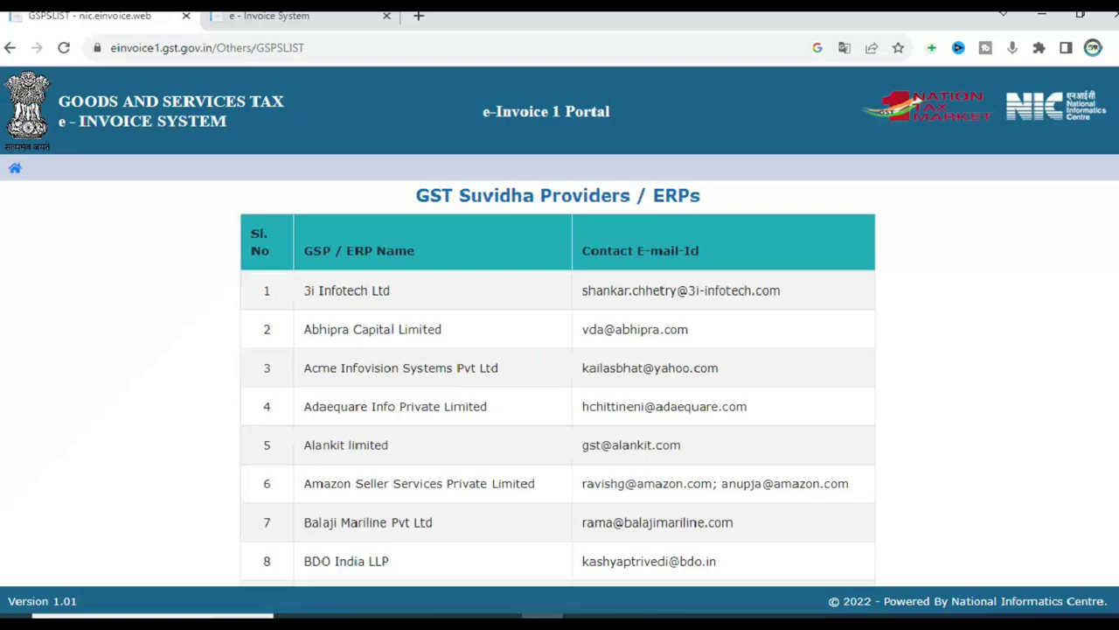
Step: Scroll the GSP list down and highlight the Tally (India) Private Ltd entry
scroll(340, 333, "down", 9)
scroll(342, 335, "down", 3)
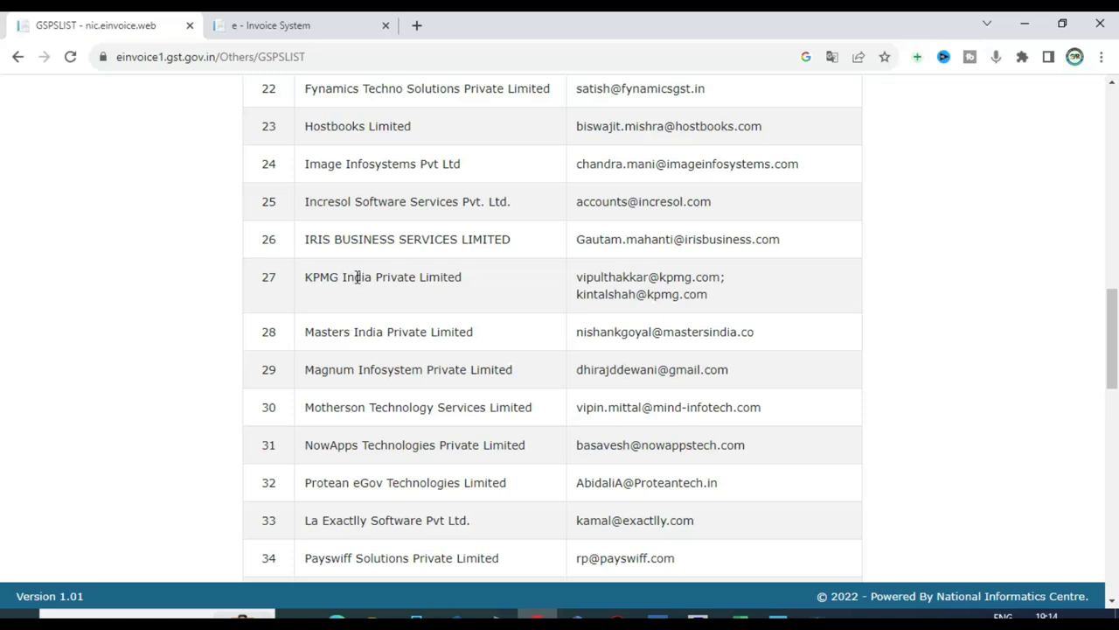
scroll(408, 315, "down", 2)
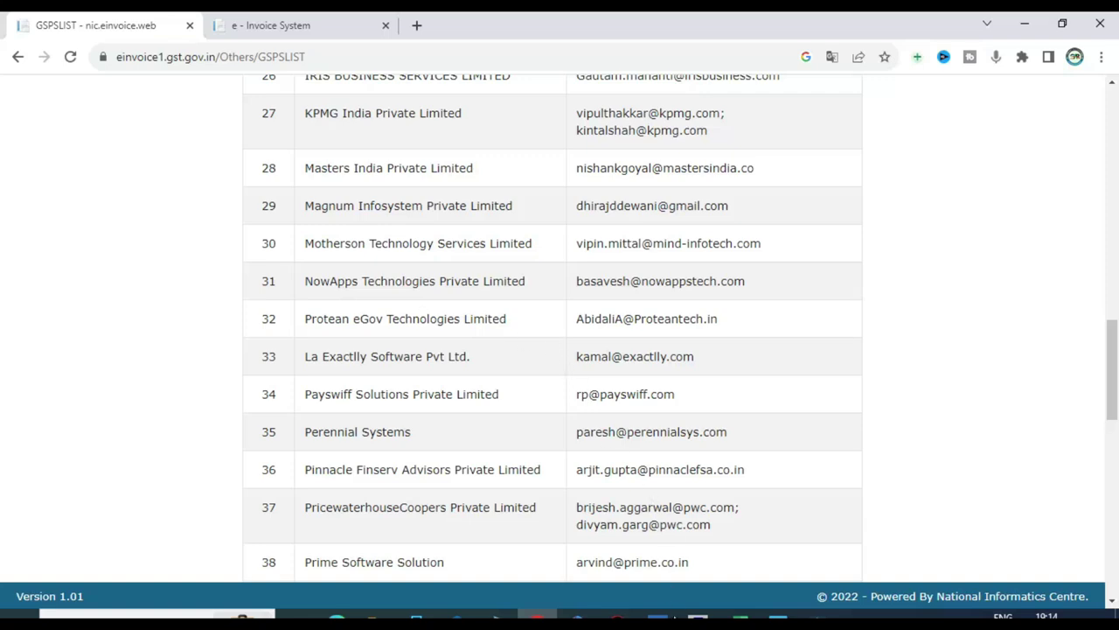
scroll(409, 367, "down", 1)
scroll(410, 368, "down", 6)
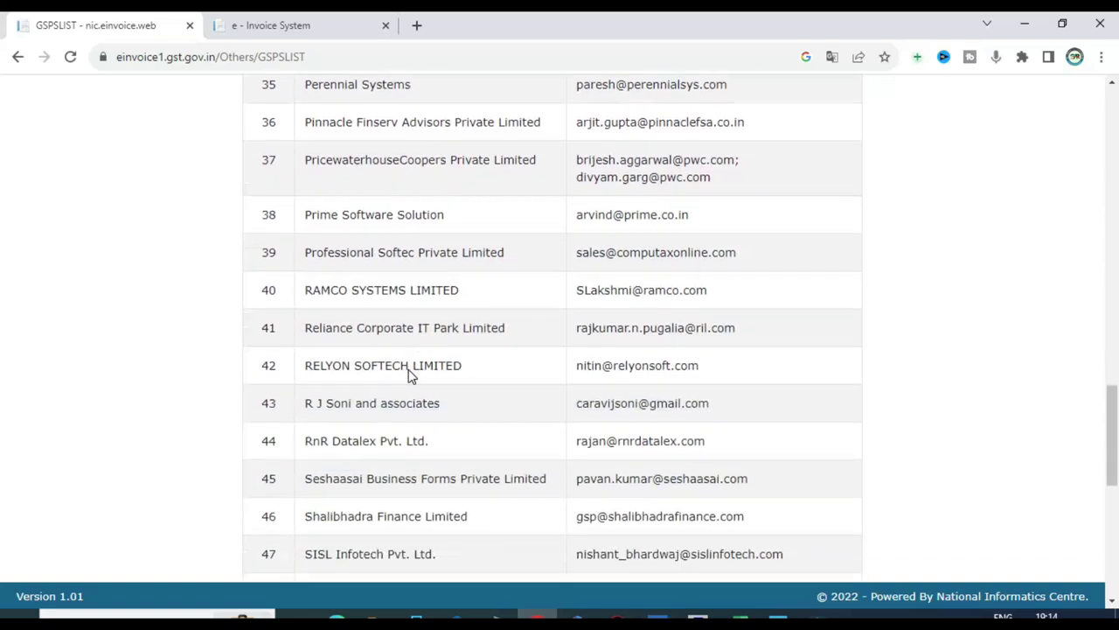
scroll(410, 369, "down", 2)
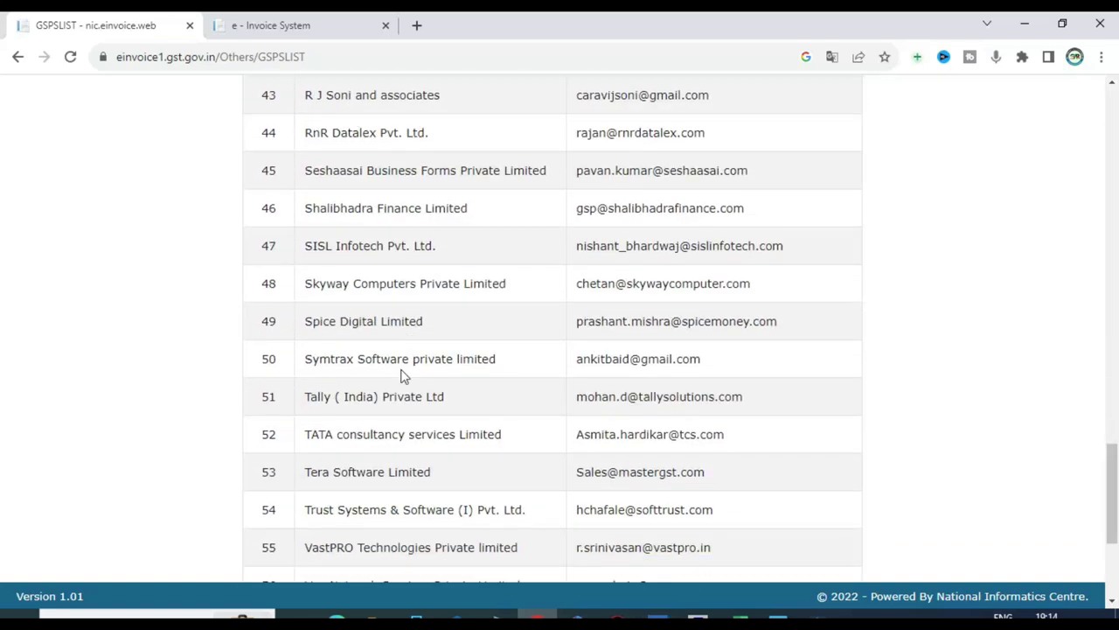
scroll(402, 374, "down", 2)
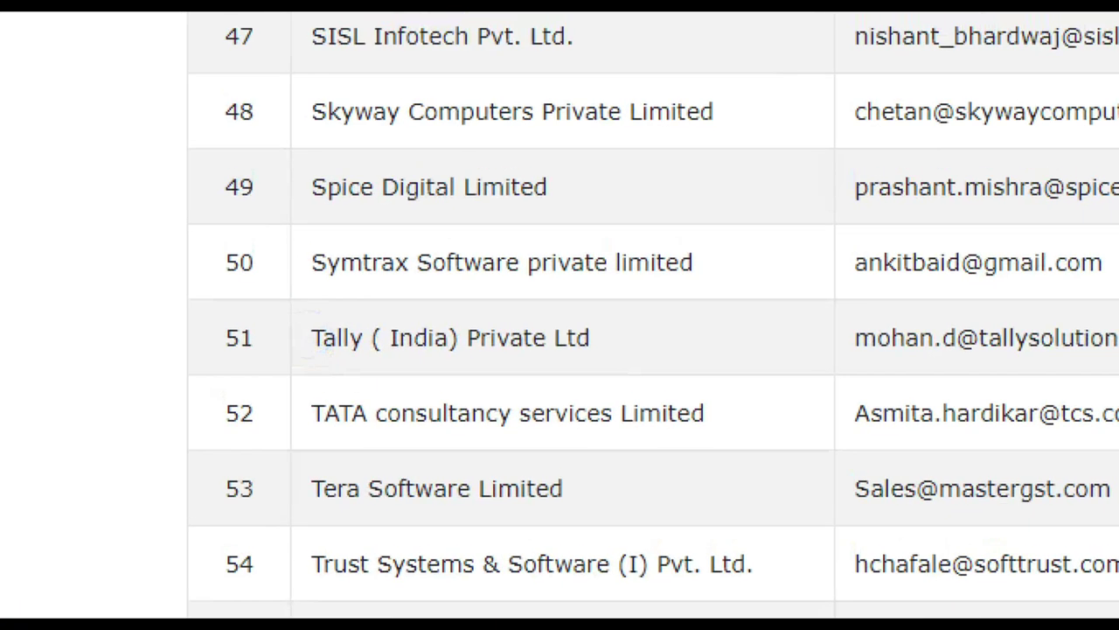
mouse_move(299, 301)
left_mouse_down()
mouse_move(373, 357)
mouse_move(676, 375)
left_mouse_up()
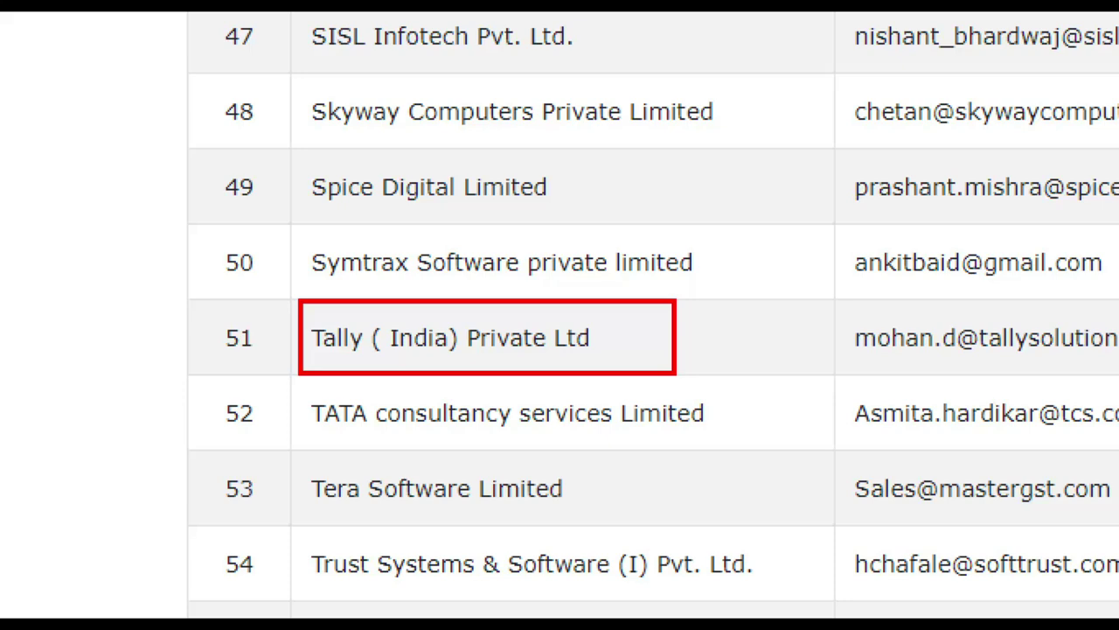
Step: Return to TallyPrime and close the sales voucher to reach the Day Book
key("Escape")
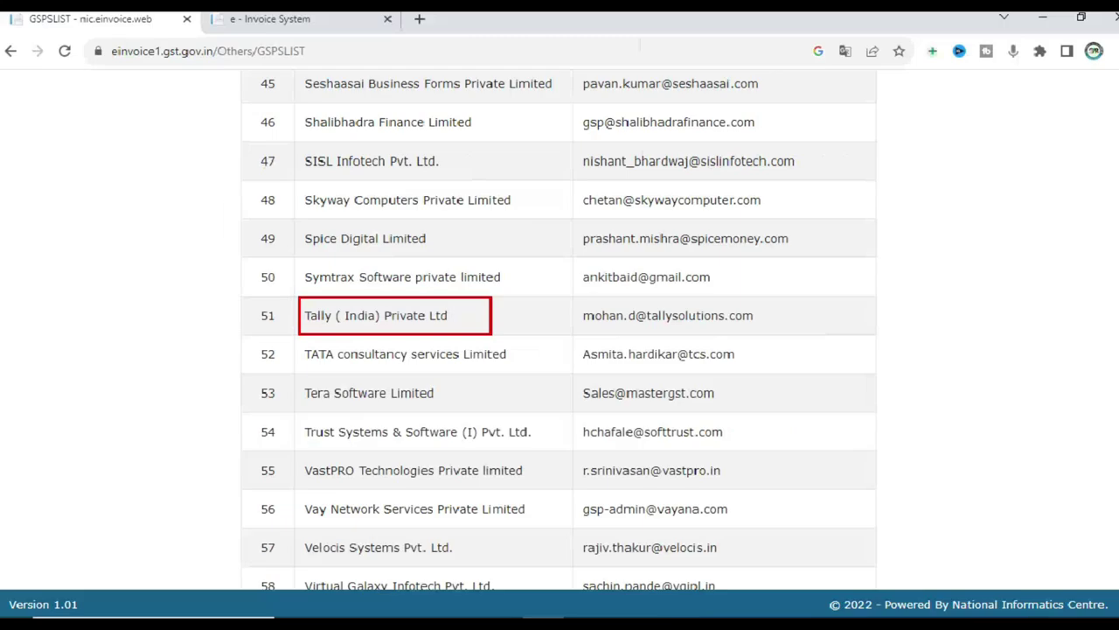
scroll(466, 318, "up", 1)
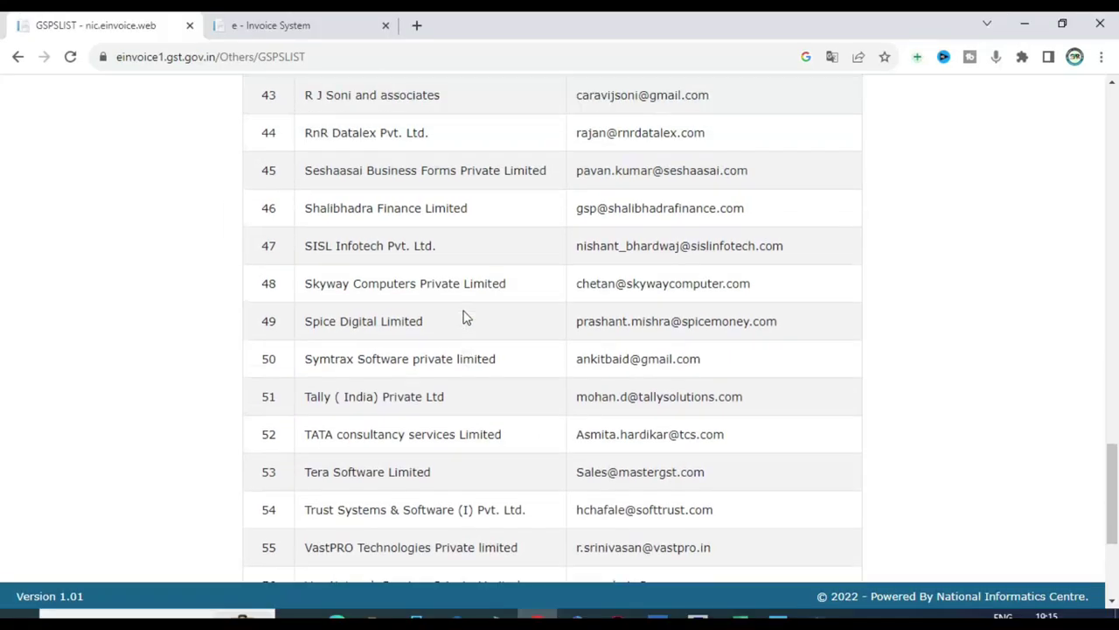
left_click(658, 619)
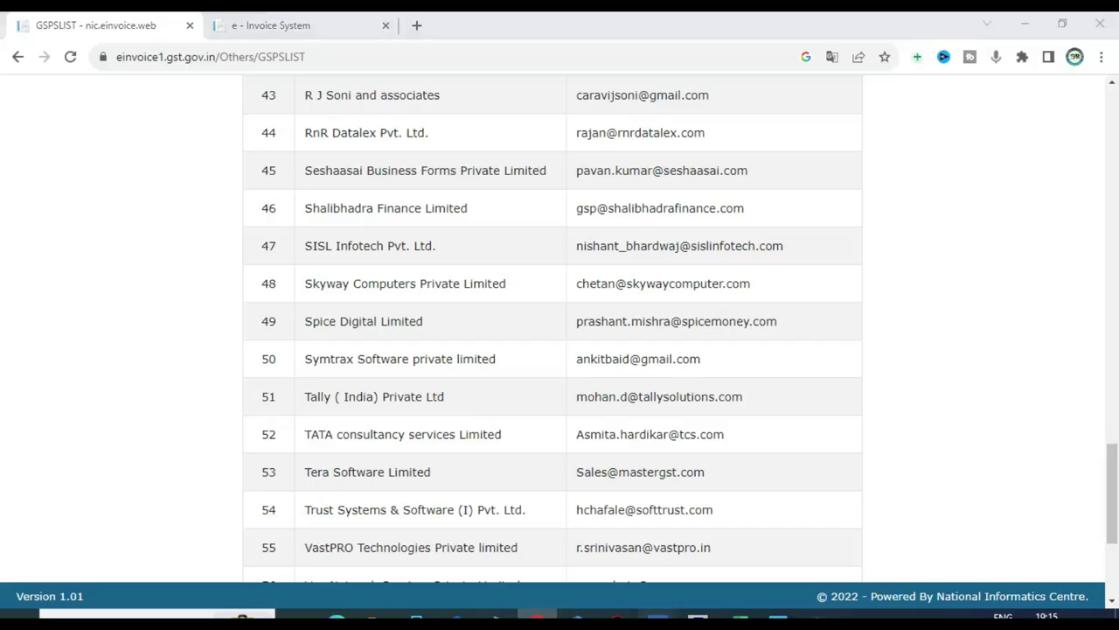
key("Escape")
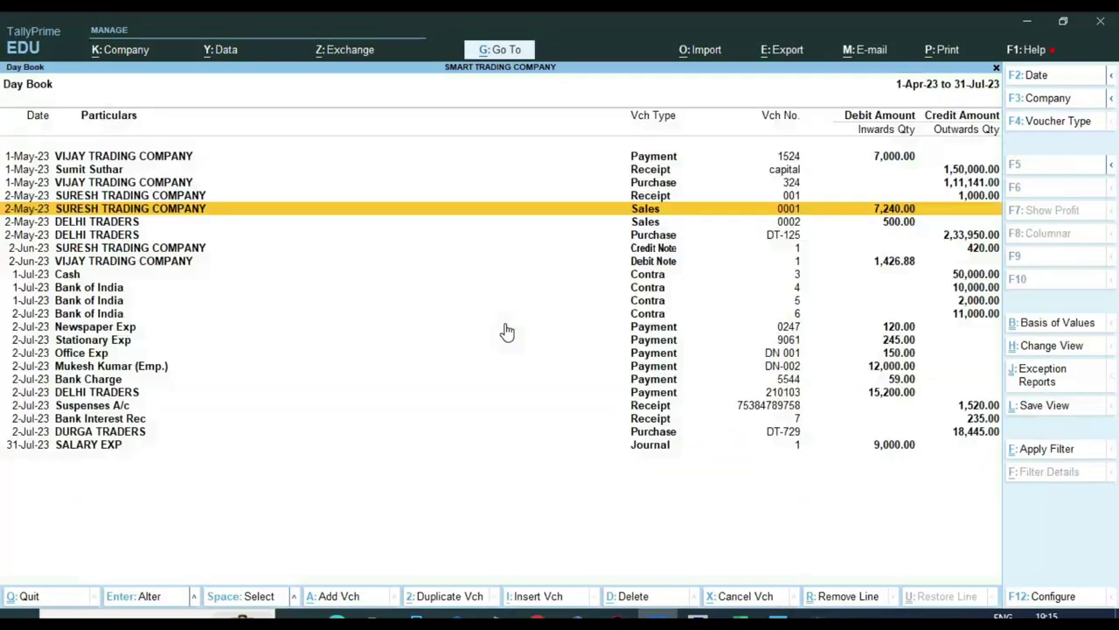
Step: Set Enable Goods and Services Tax (GST) to Yes in Company Features (F11)
key("Escape")
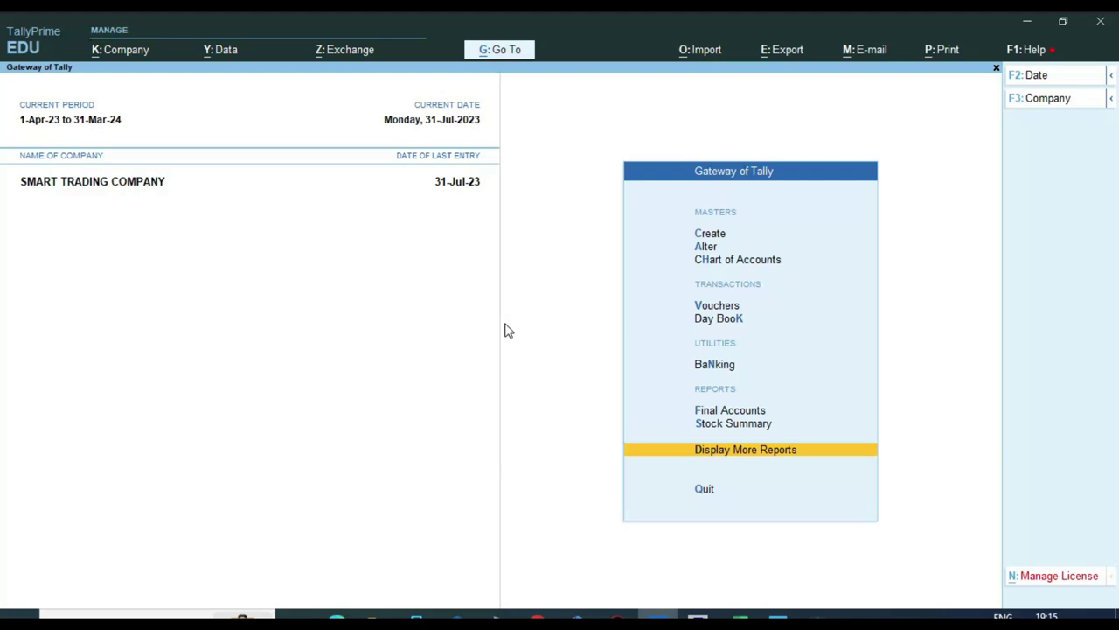
key("F11")
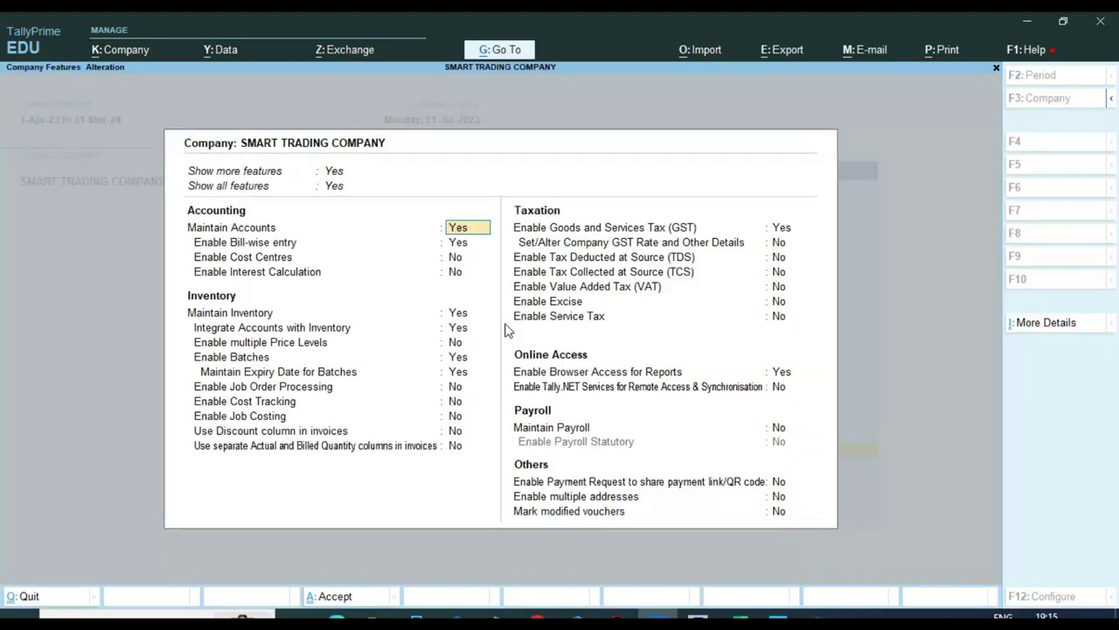
left_click(781, 229)
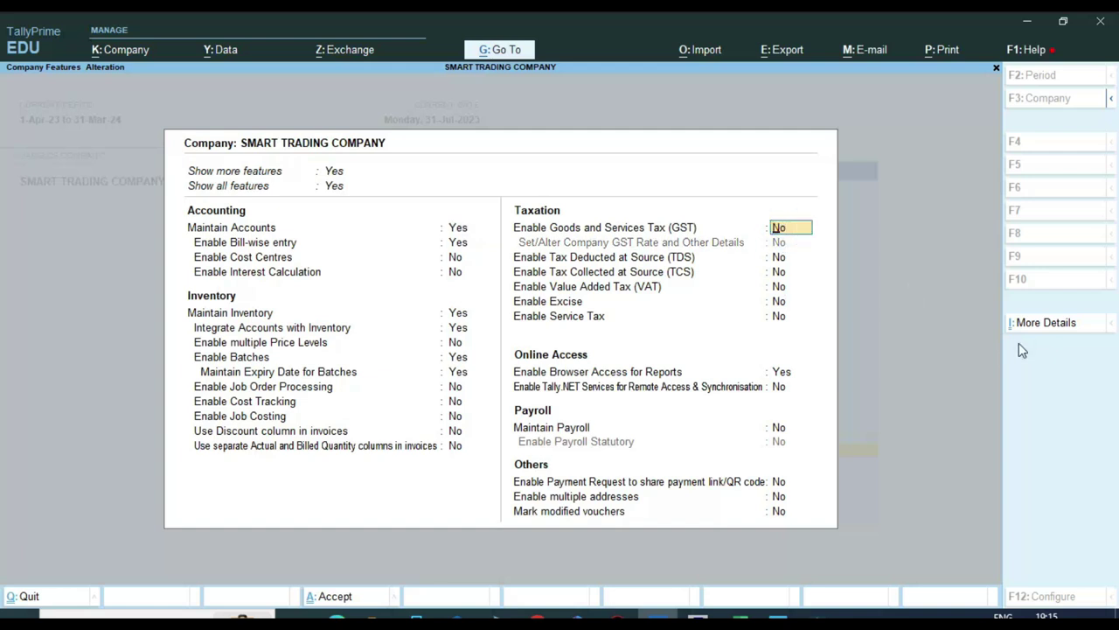
key("Return")
key("Up")
type("y")
key("Return")
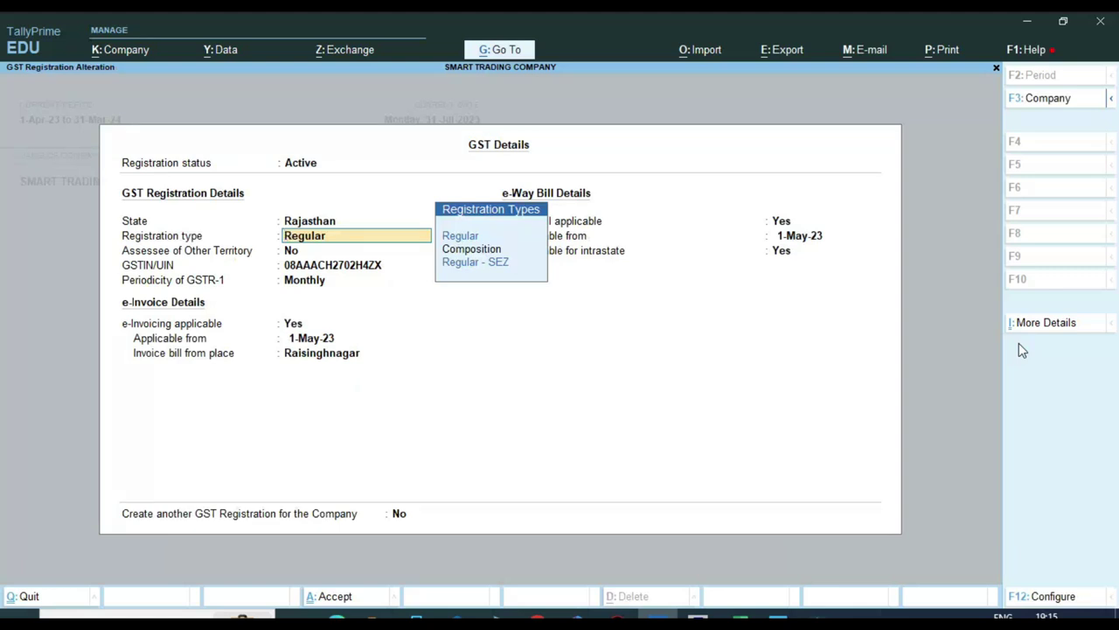
Step: Accept the GST details unchanged (e-invoicing from 1-May-23, Raisinghnagar), then switch to Busy
key("Return")
key("Return")
key("Return")
key("Return")
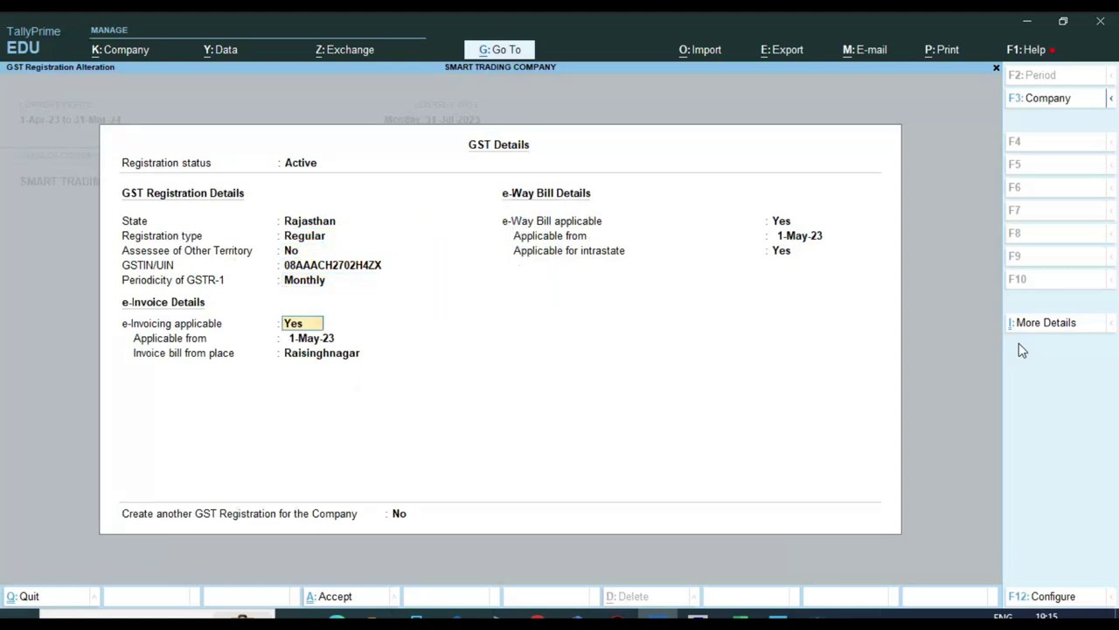
key("ctrl")
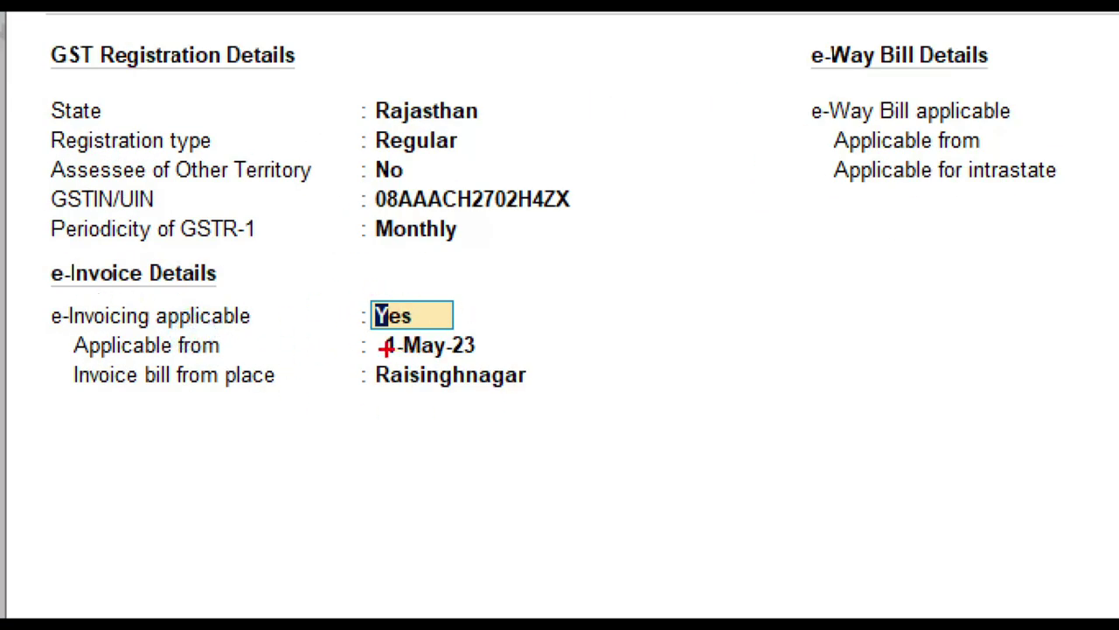
left_click_drag(359, 329, 508, 367)
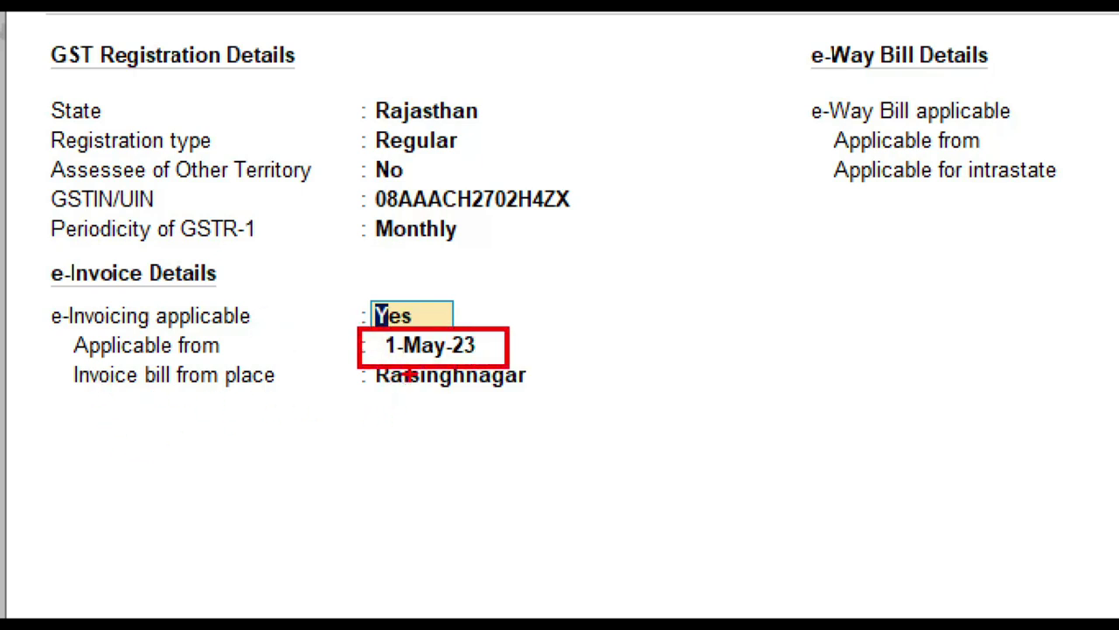
key("Escape")
key("Return")
key("Return")
key("Return")
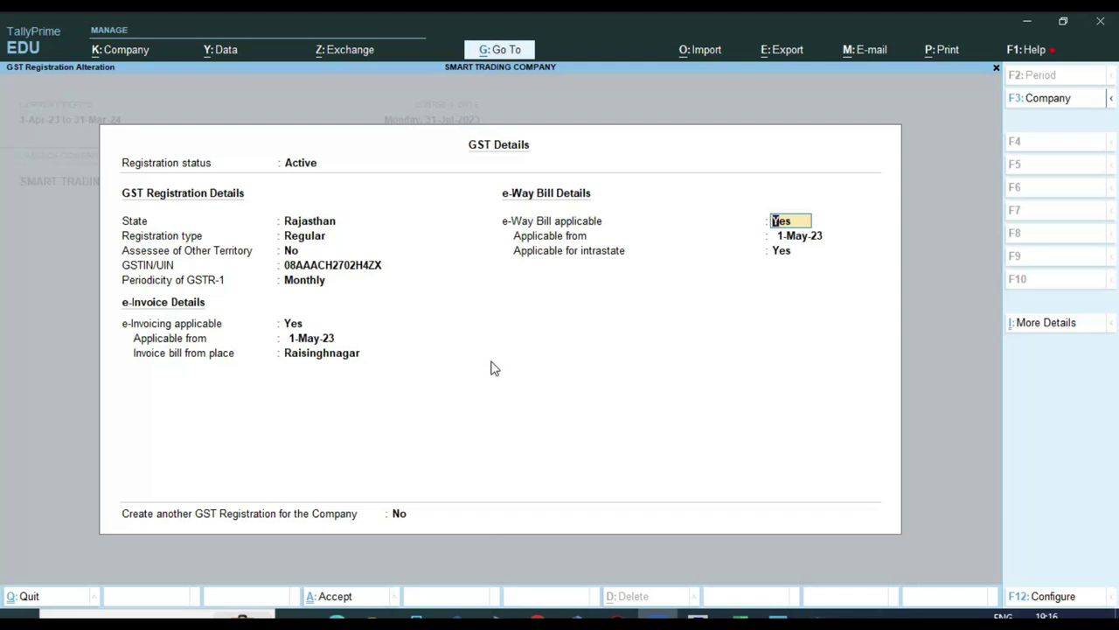
key("Return")
key("Return")
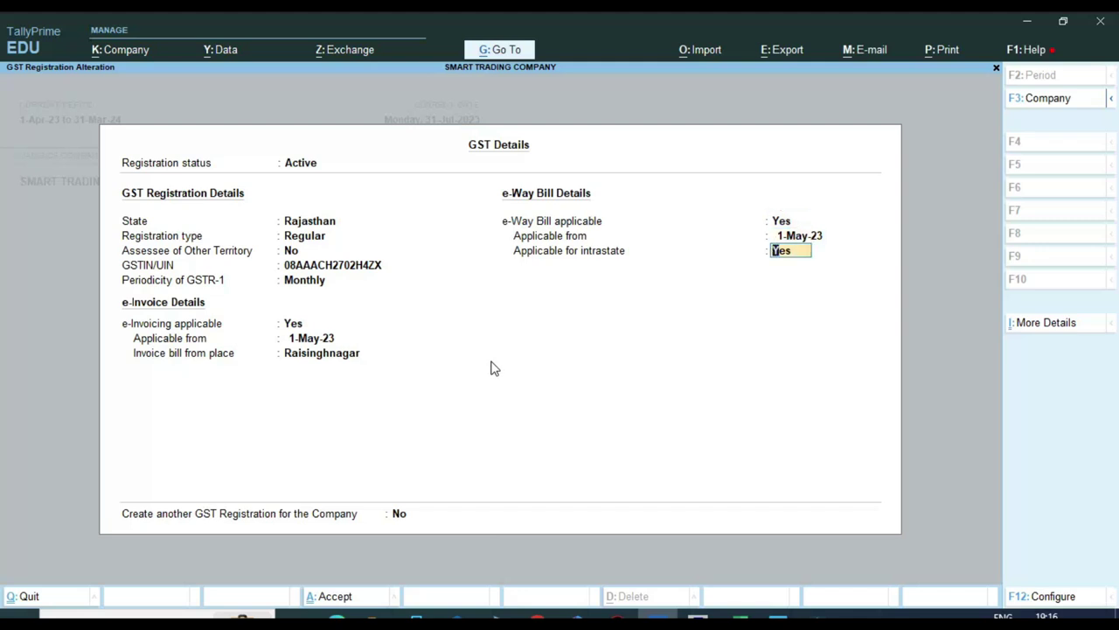
key("Return")
key("Return")
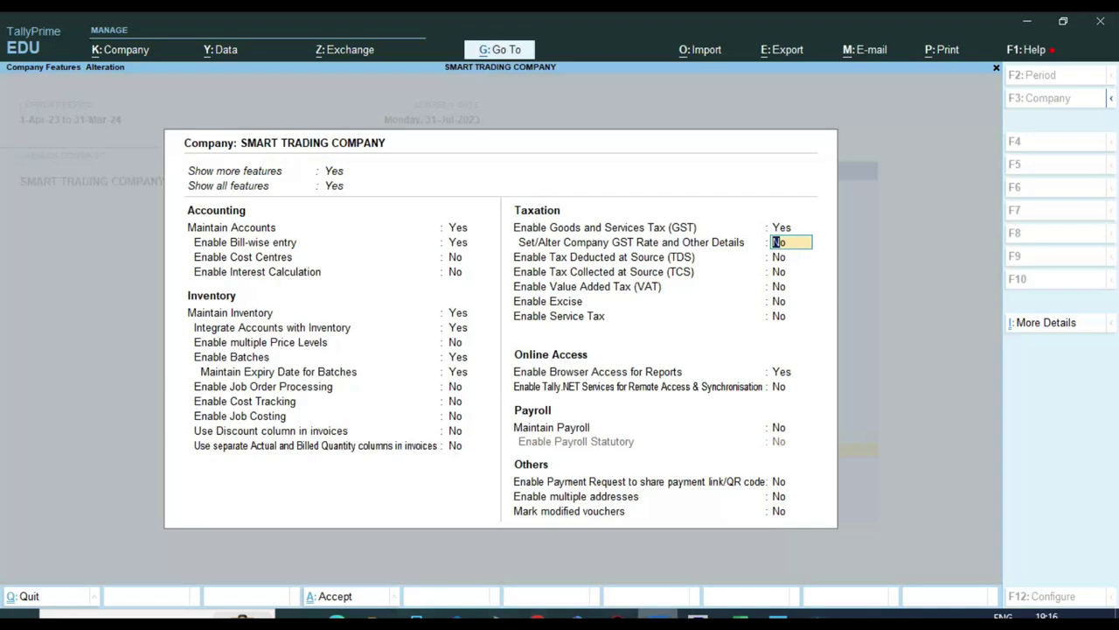
left_click(697, 619)
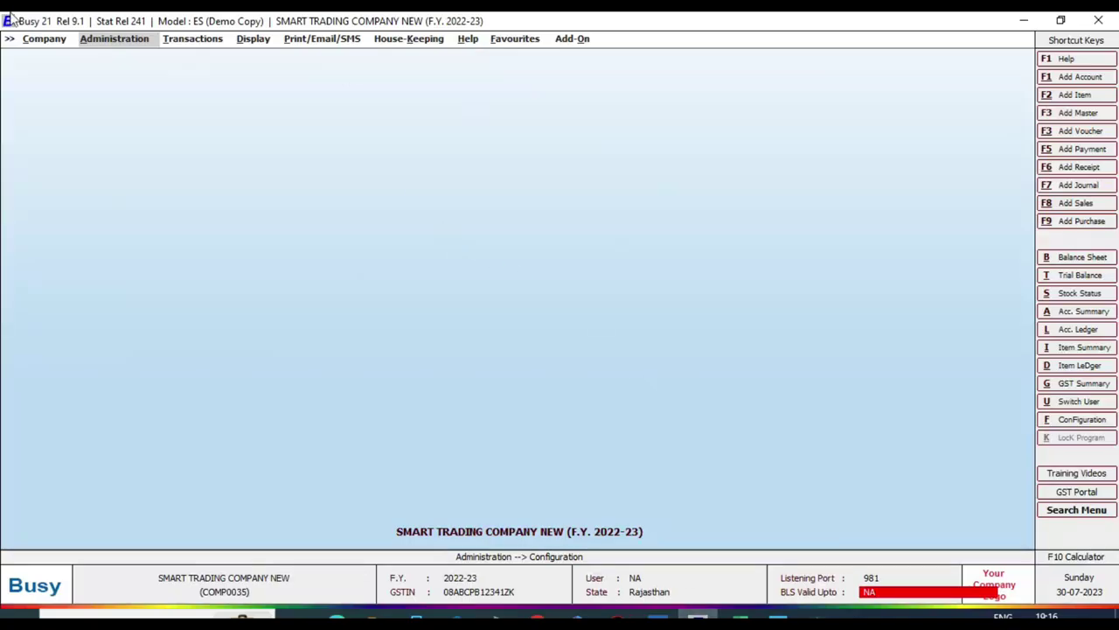
Step: Open the GST settings under Administration > Configuration > Features/Options in Busy
left_click(103, 41)
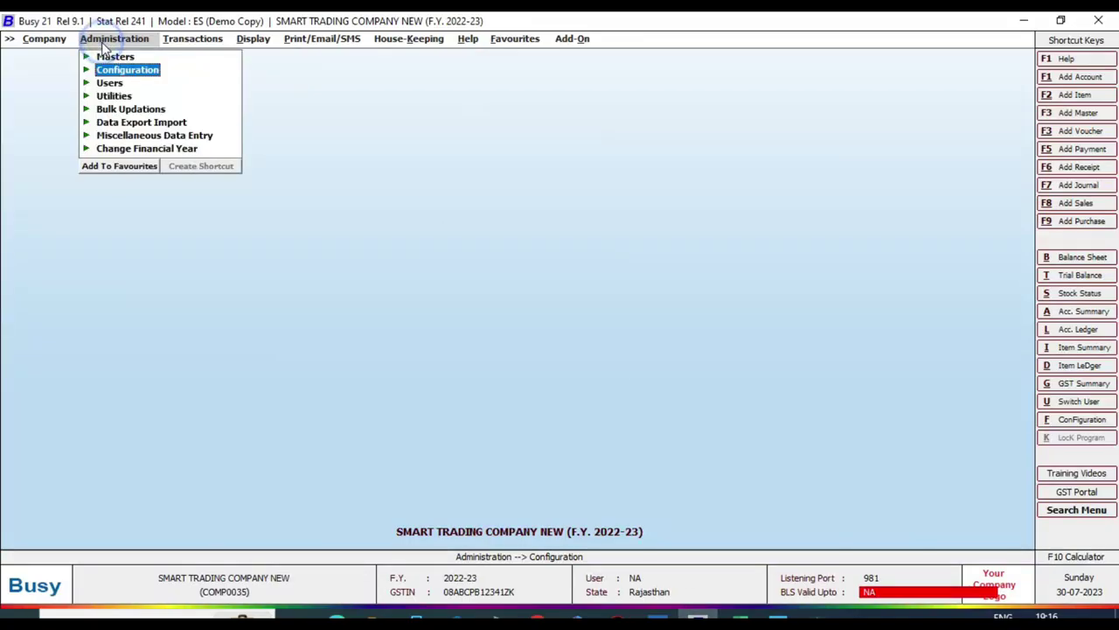
left_click(143, 74)
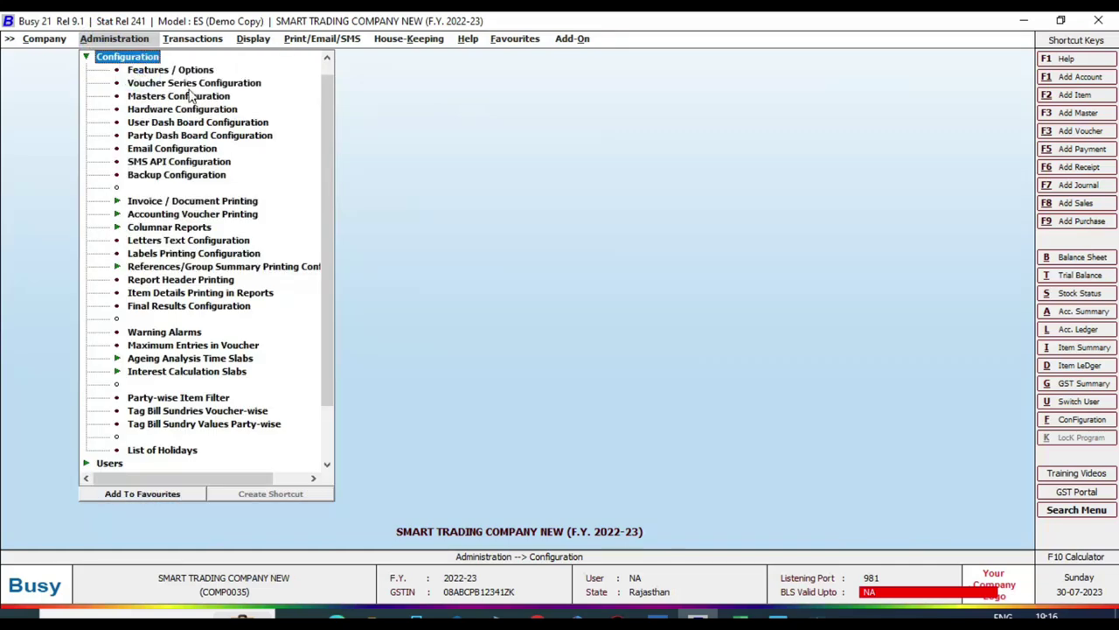
left_click(165, 73)
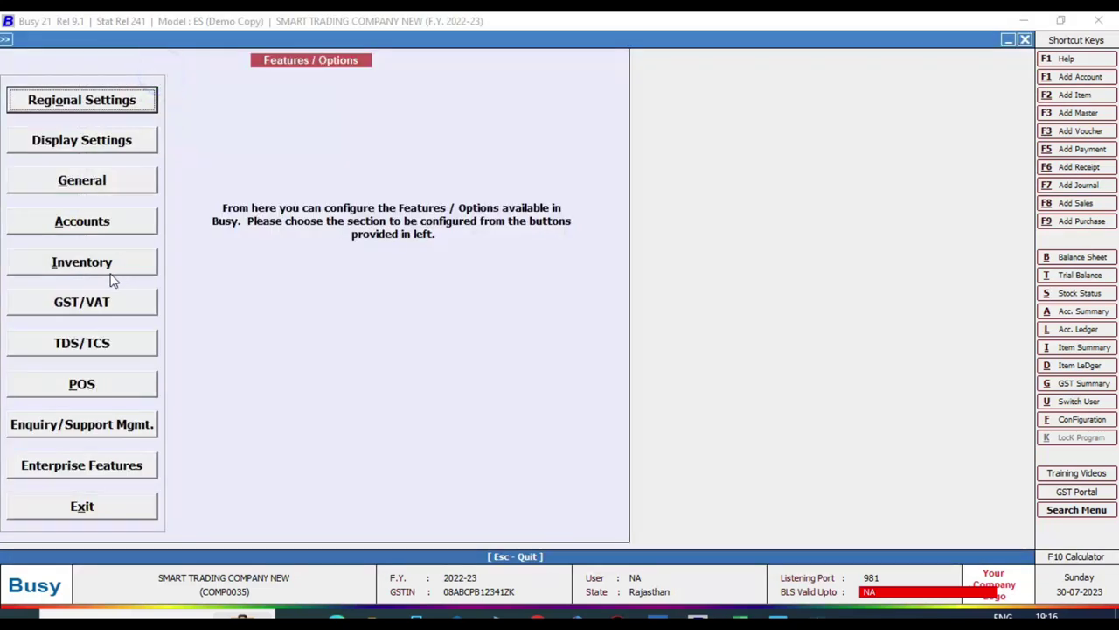
left_click(63, 306)
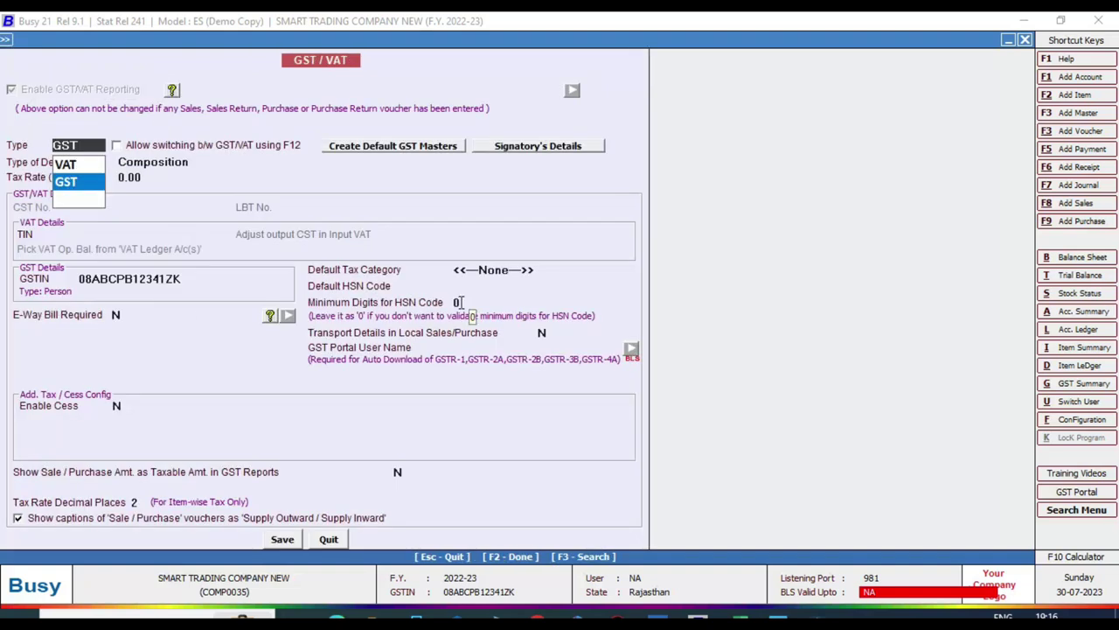
Step: Keep GST tax type with Regular dealer and Monthly return filing, bypassing the GSTIN warning
key("Return")
key("Up")
key("Up")
key("Return")
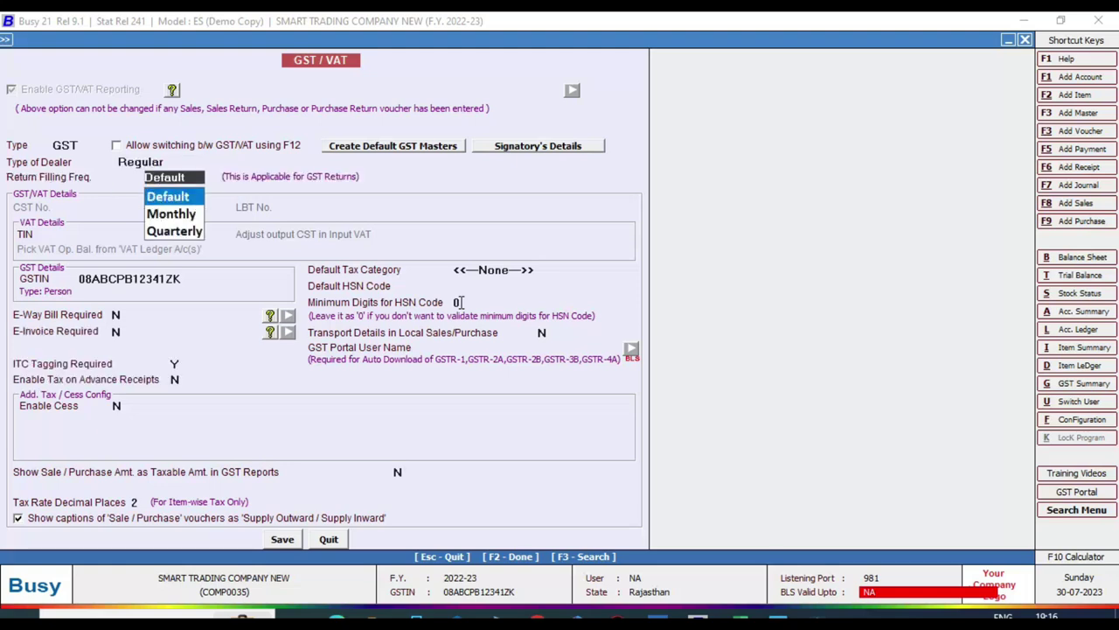
key("Down")
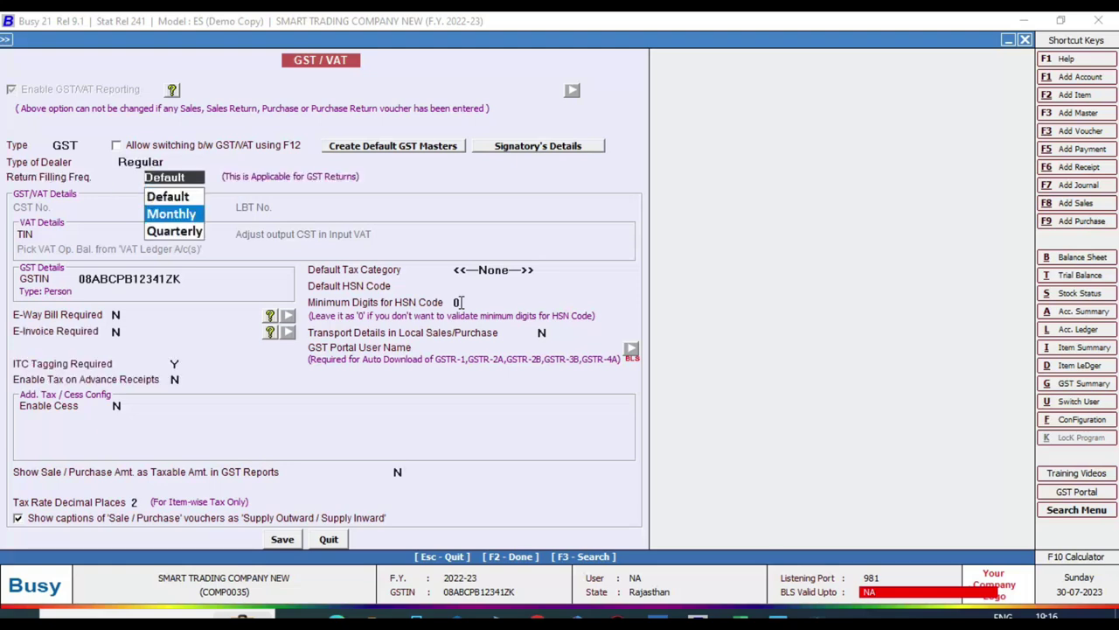
key("Return")
key("Return")
key("Return")
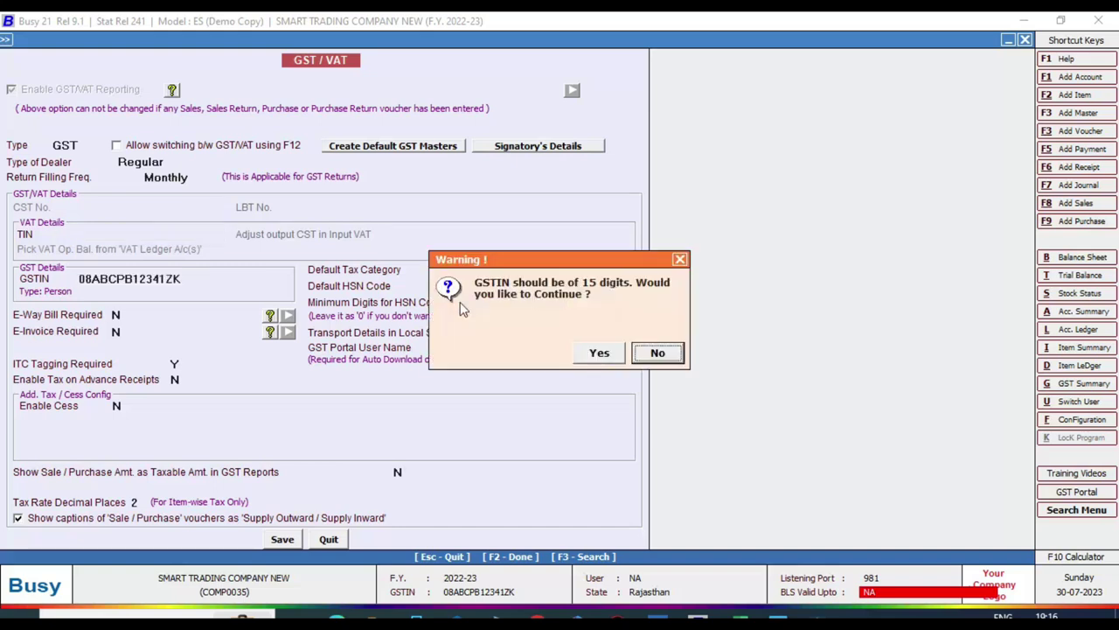
key("Return")
key("Return")
key("Left")
key("Return")
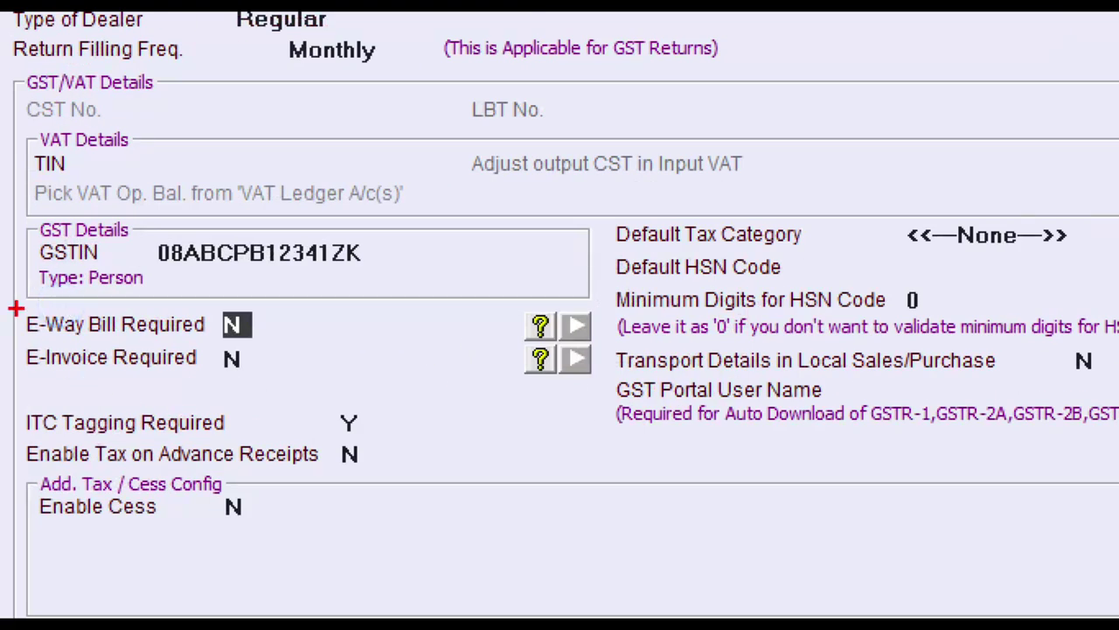
Step: Set E-Way Bill Required to Y
left_click_drag(6, 293, 294, 396)
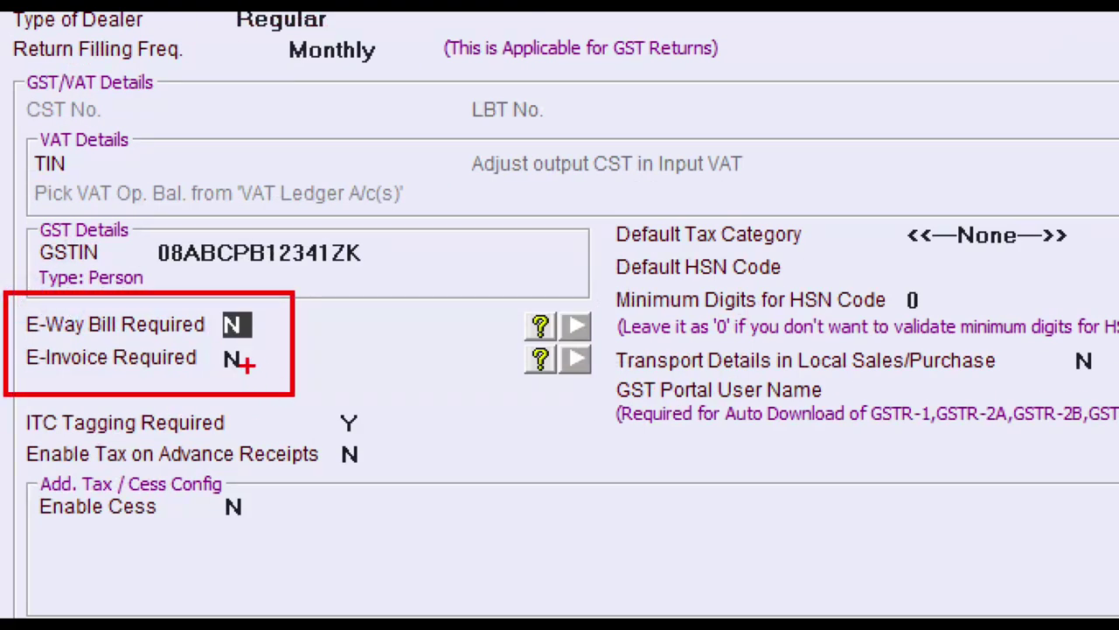
type("Y")
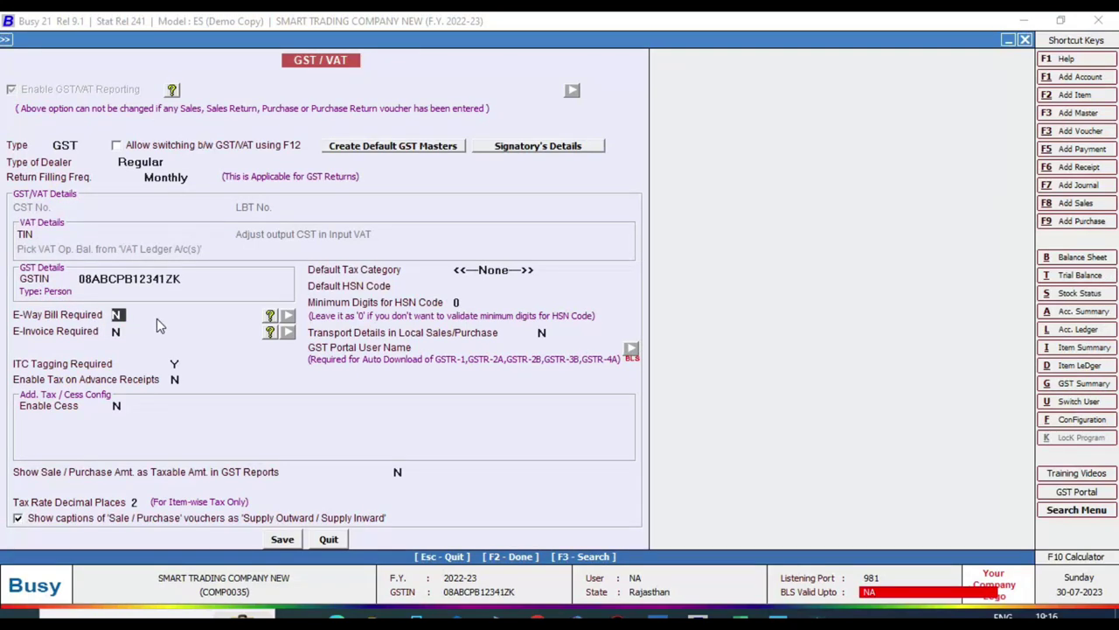
key("Return")
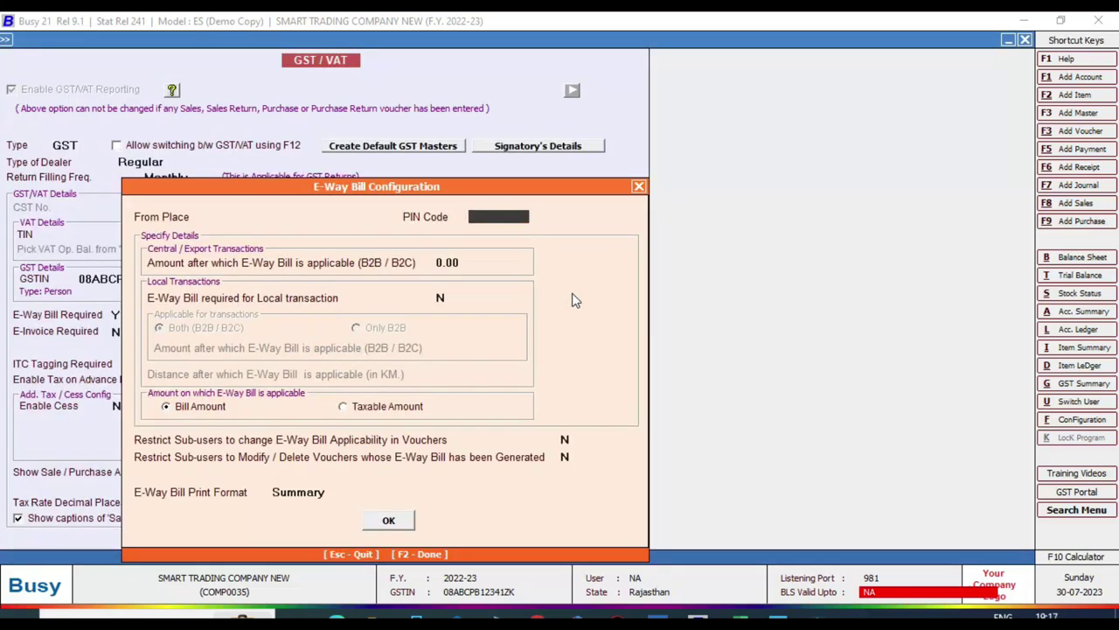
Step: Enter dispatch place 'Rsnr' and PIN code 335051 in the E-Way Bill Configuration
key("Up")
type("Rsnt")
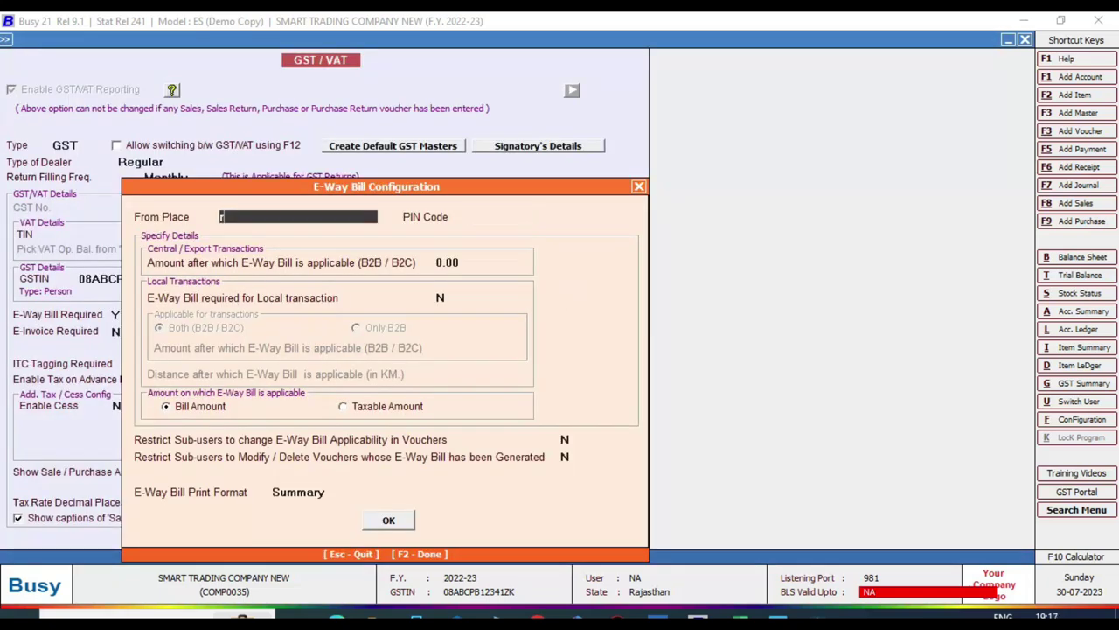
key("Return")
key("Up")
key("BackSpace")
type("r")
key("Return")
type("335051")
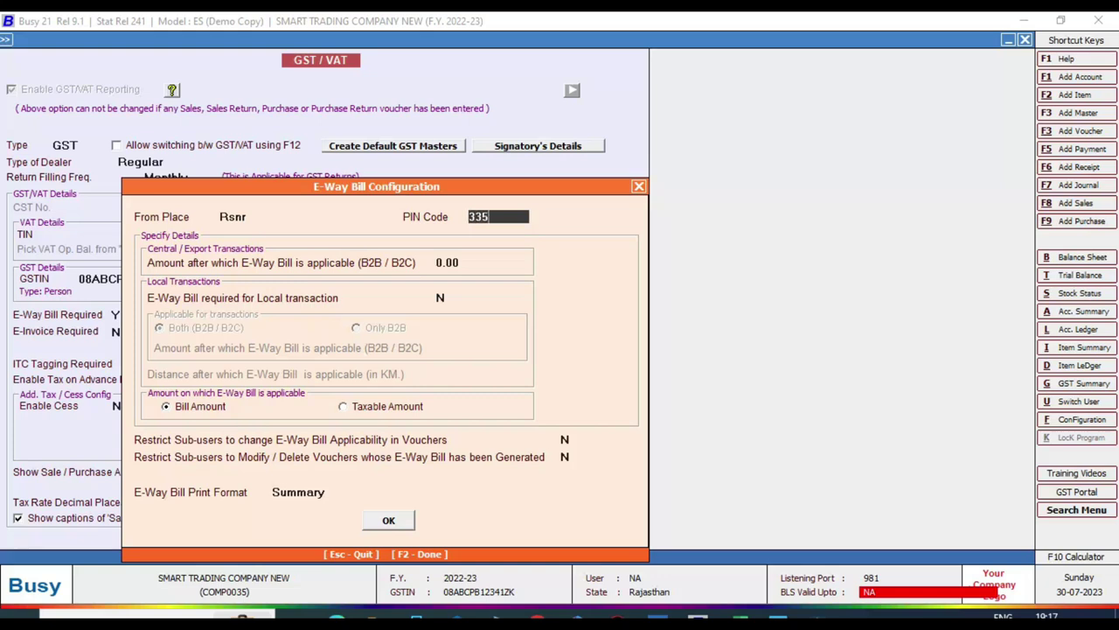
key("Return")
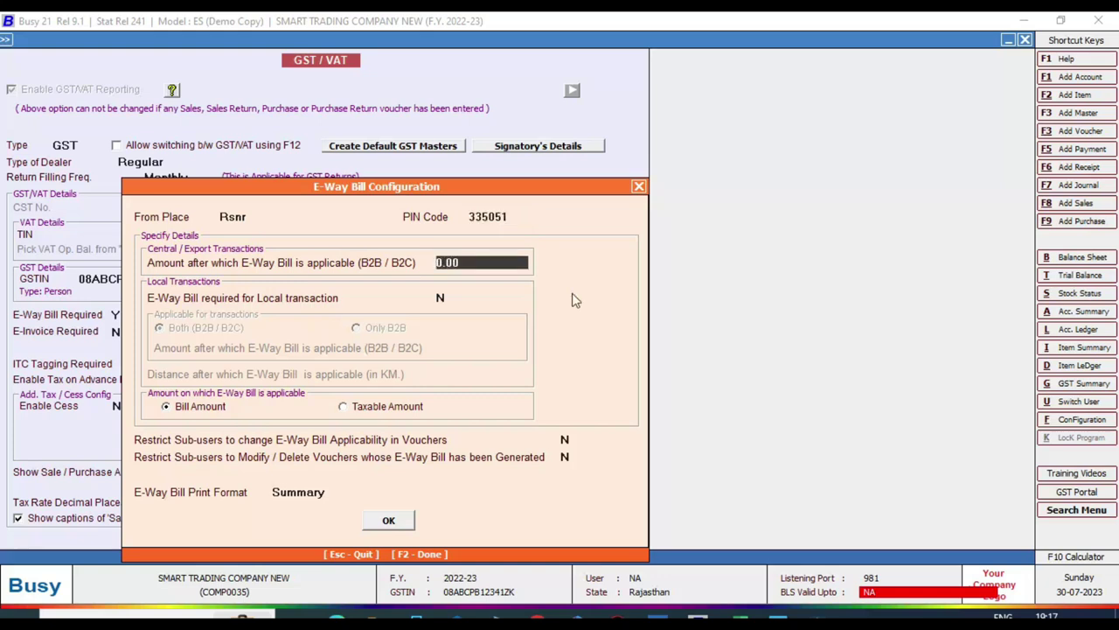
Step: Require e-way bills for local transactions, applicable to Only B2B, and confirm with OK
key("Return")
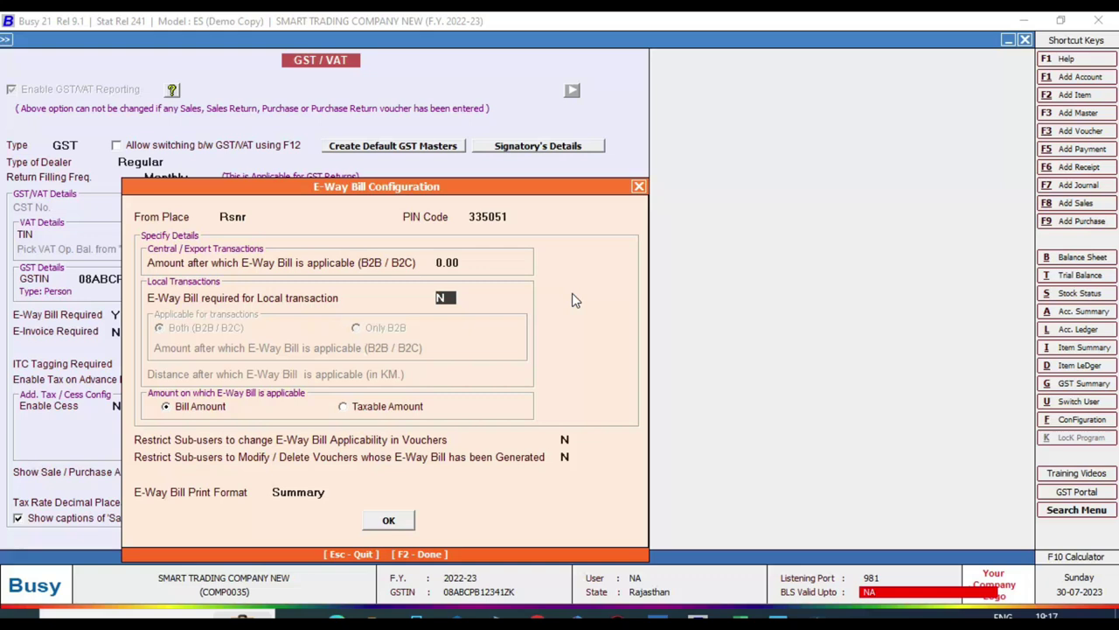
type("Y")
key("Return")
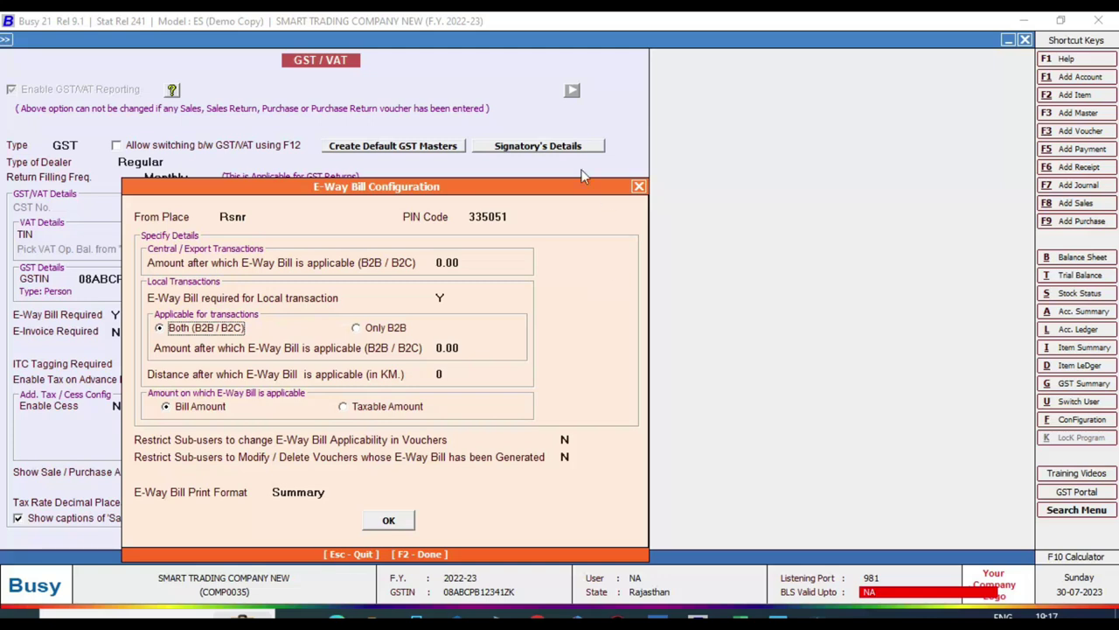
left_click(357, 329)
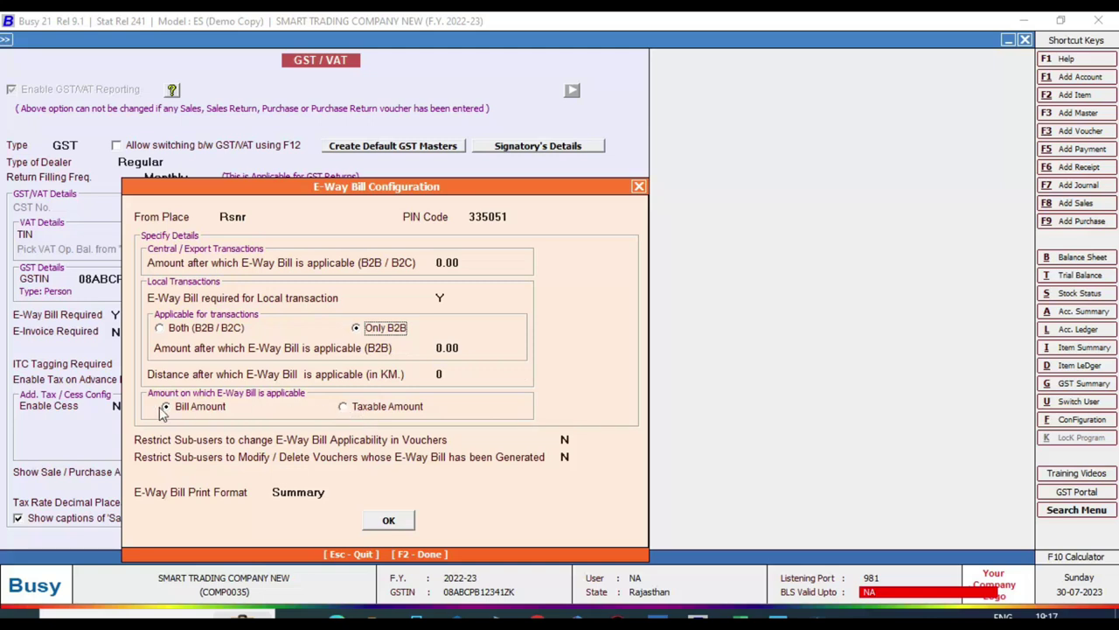
left_click(378, 523)
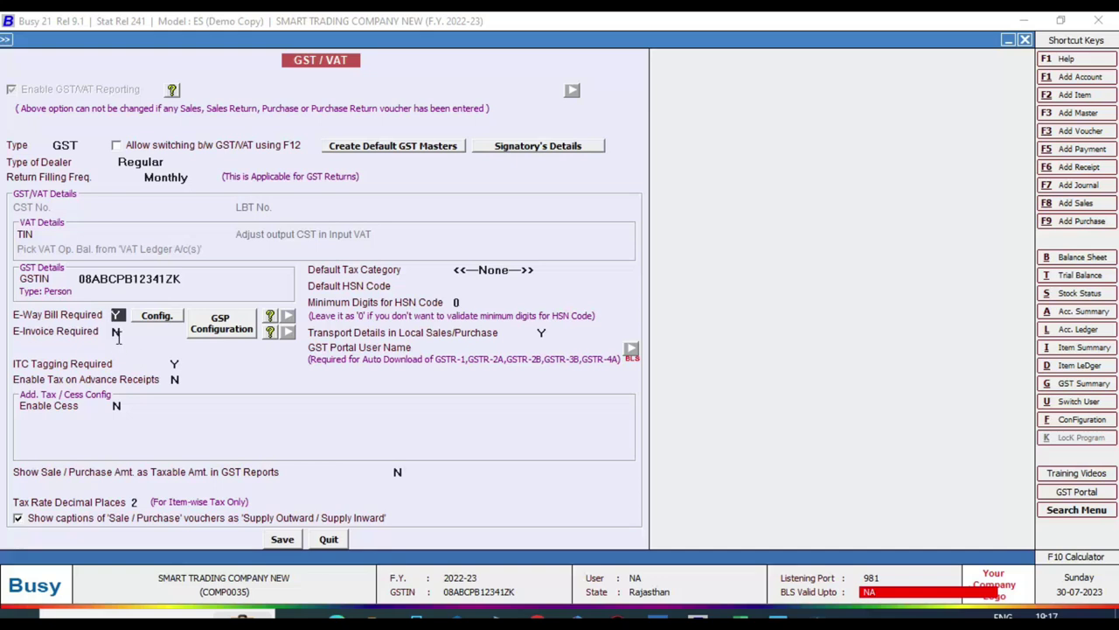
Step: Set E-Invoice Required to Y with dispatch place 'rsnr' and PIN code 335051
key("Return")
type("Y")
key("Return")
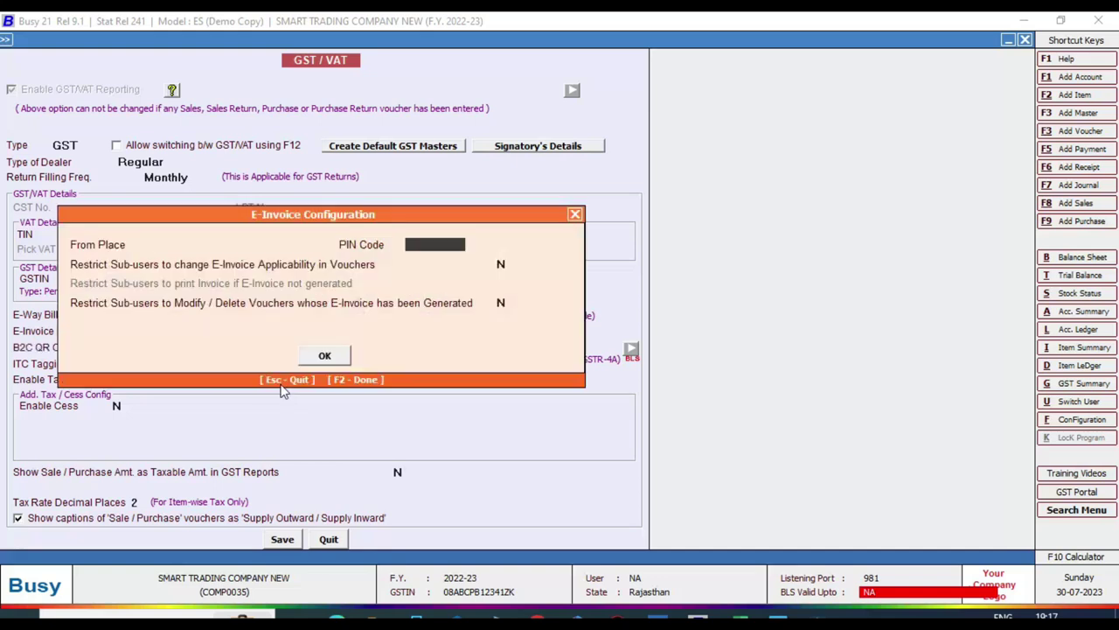
type("rsnr")
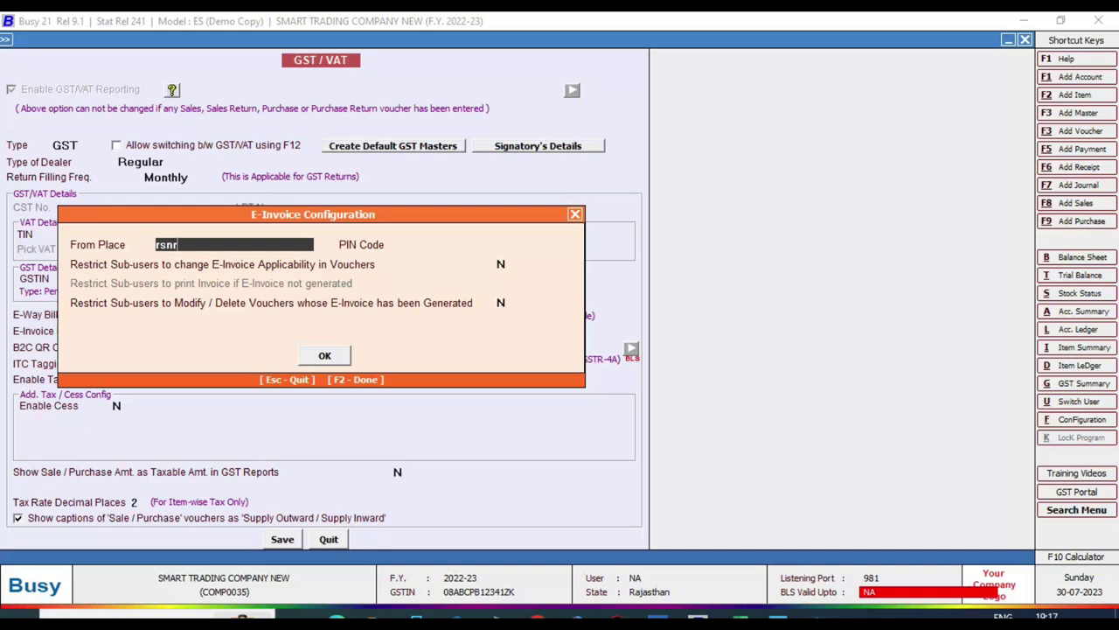
key("Return")
type("335051")
key("Return")
key("Return")
key("Return")
key("Return")
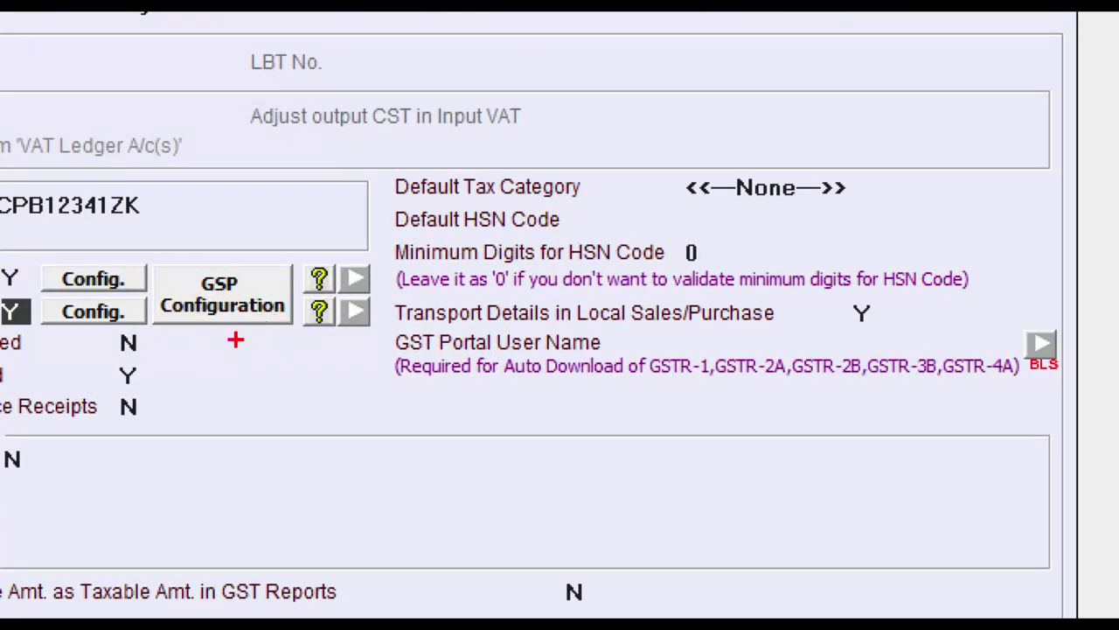
left_click(225, 305)
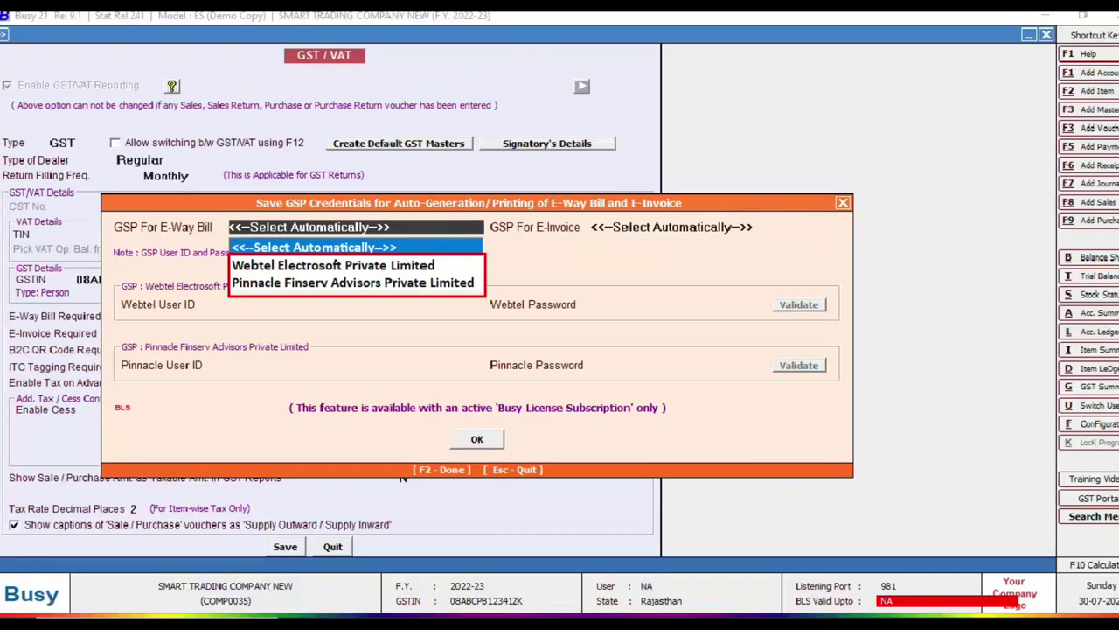
Step: Select Webtel Electrosoft Private Limited as GSP for both E-Way Bill and E-Invoice
key("Down")
key("Return")
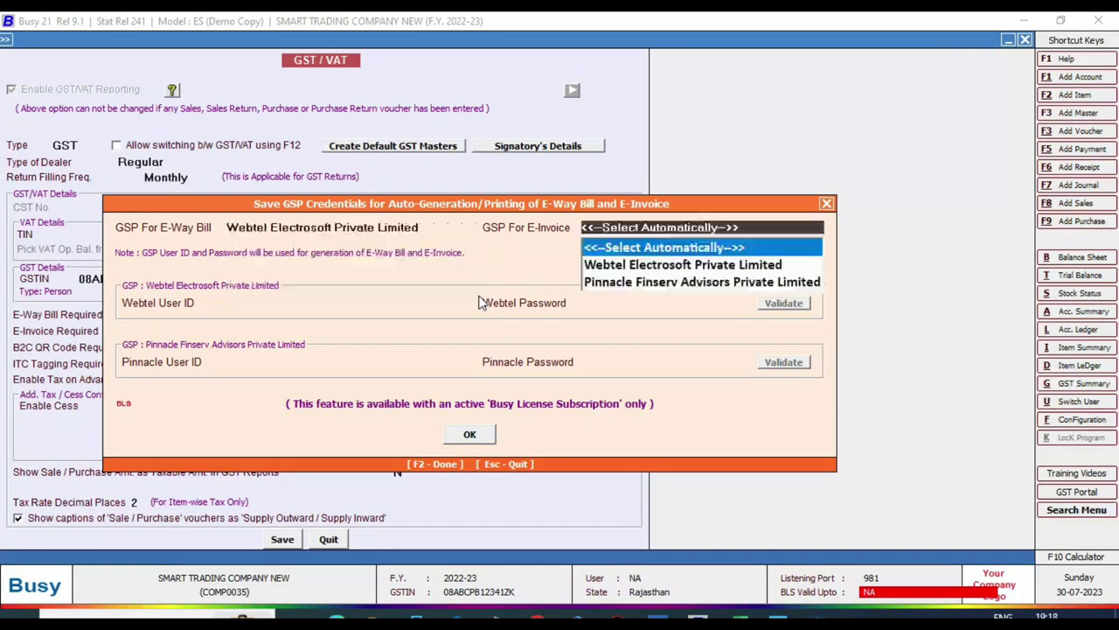
key("Down")
key("Return")
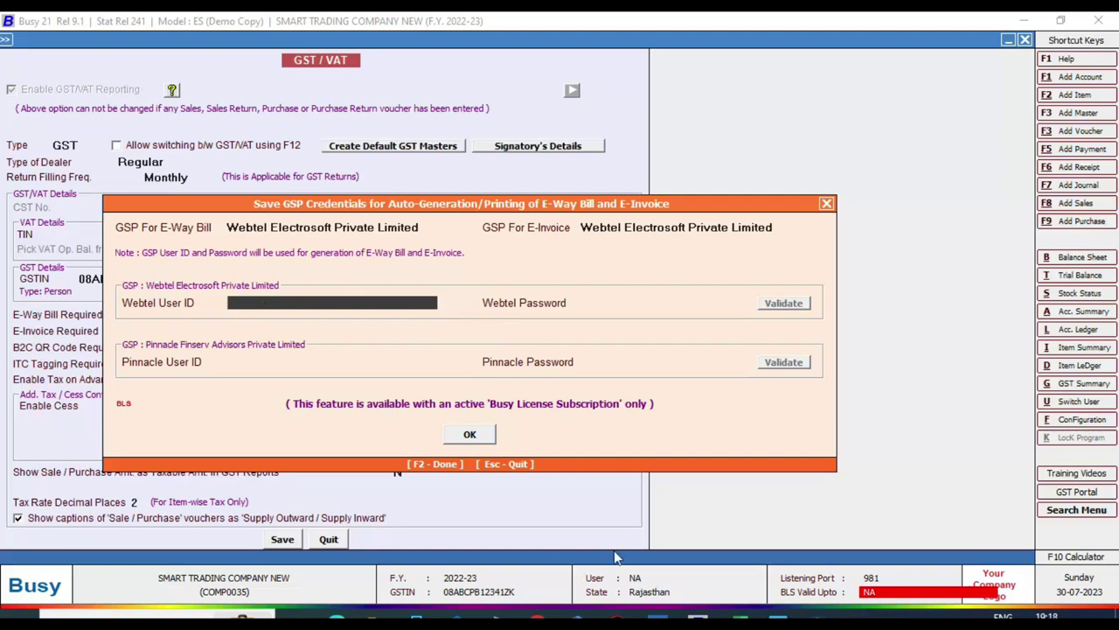
mouse_move(778, 621)
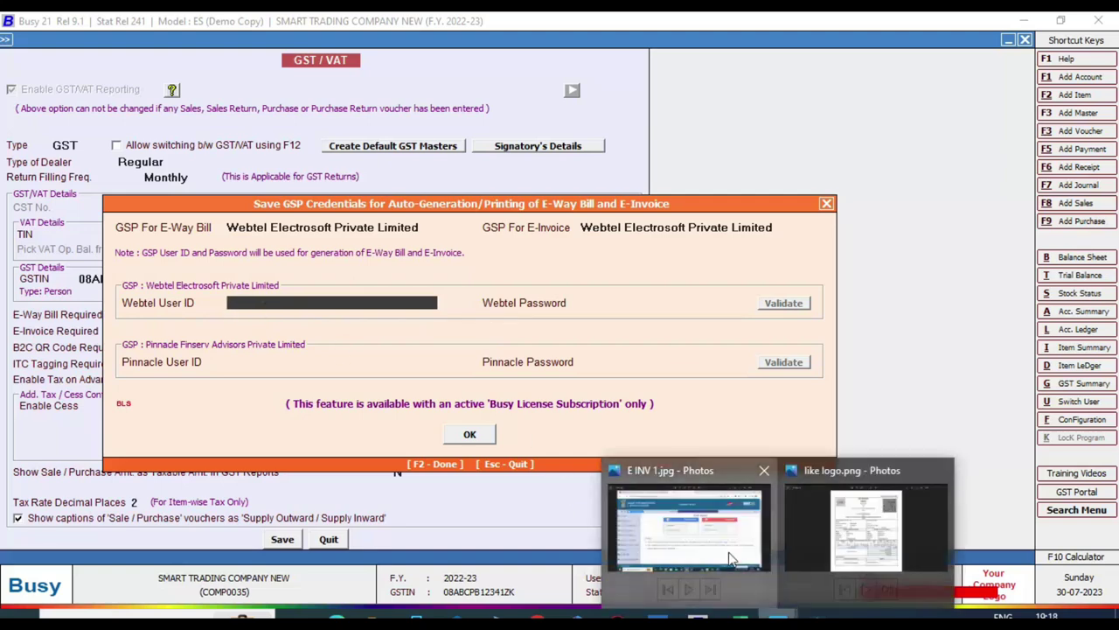
left_click(733, 553)
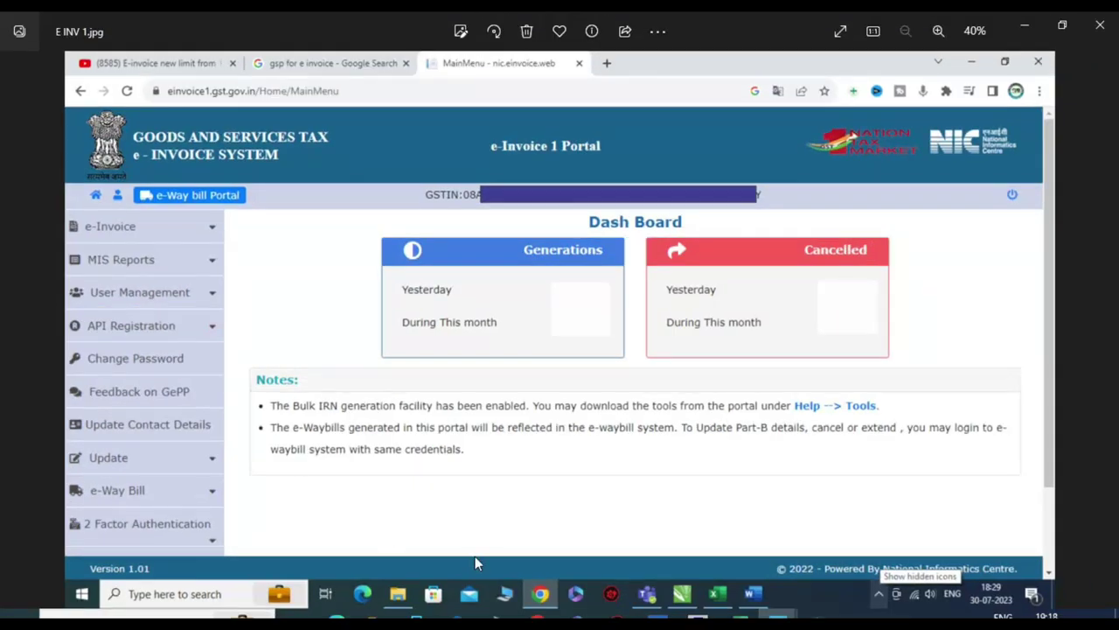
left_click(657, 615)
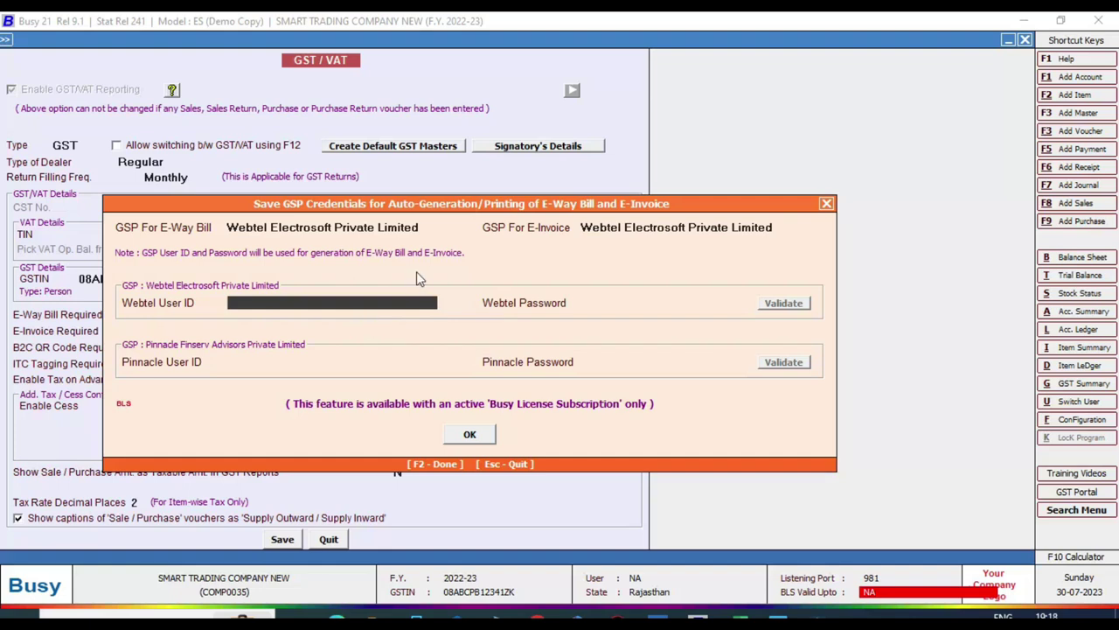
Step: Confirm the GSP credentials and save Busy's GST settings, declining the GSP reminder
left_click(487, 439)
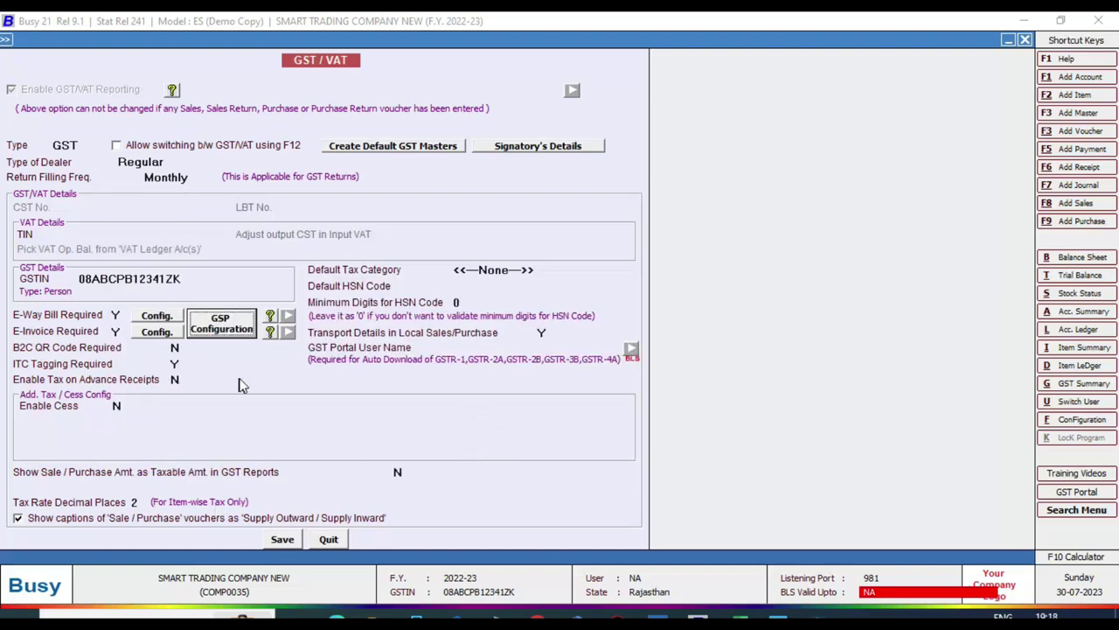
left_click(287, 540)
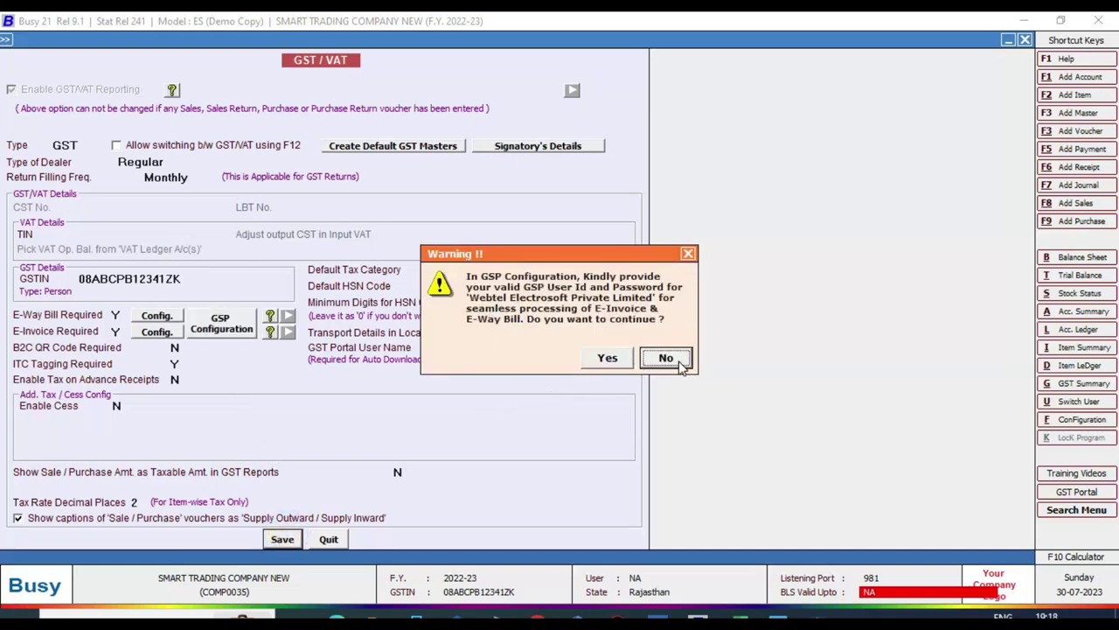
left_click(666, 358)
Step: Leave Busy's configuration screens and return to the browser's GSP provider list
key("Escape")
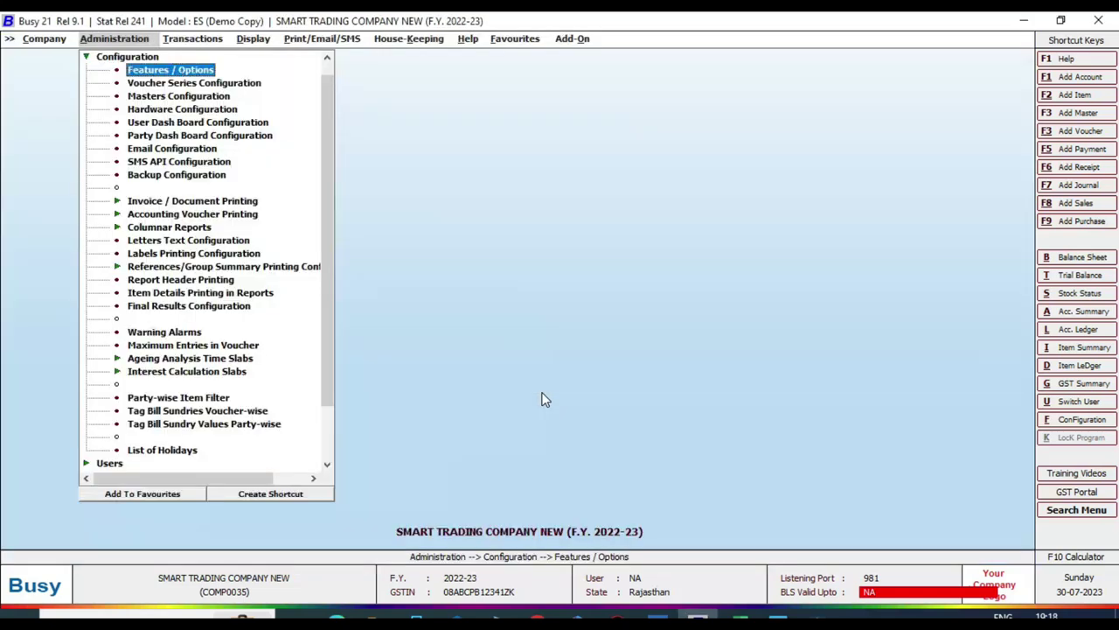
key("Escape")
key("Right")
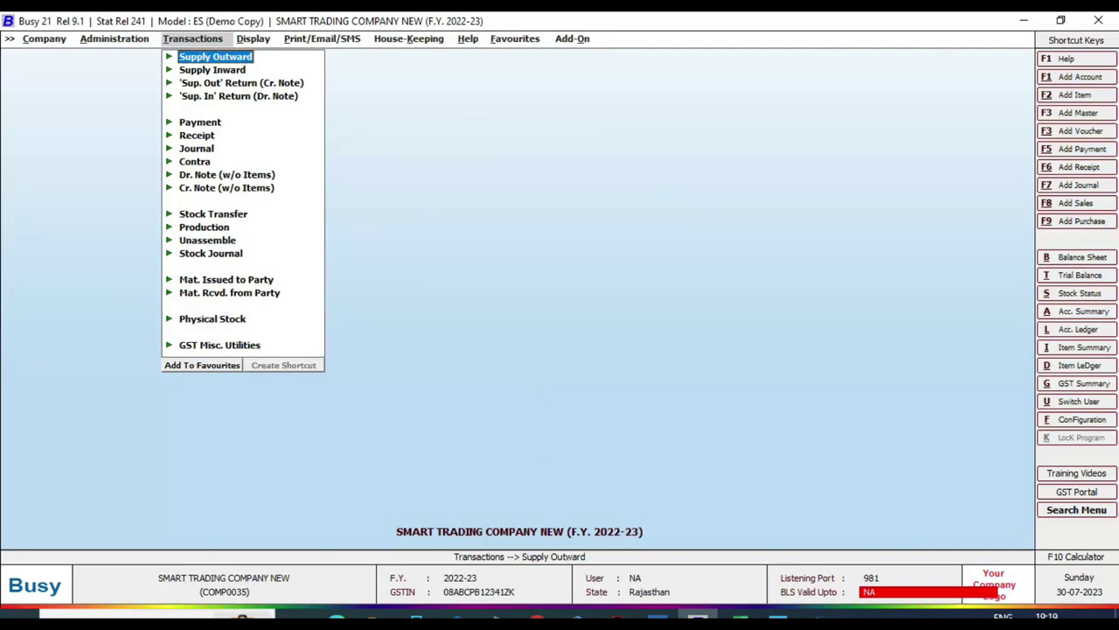
left_click(538, 620)
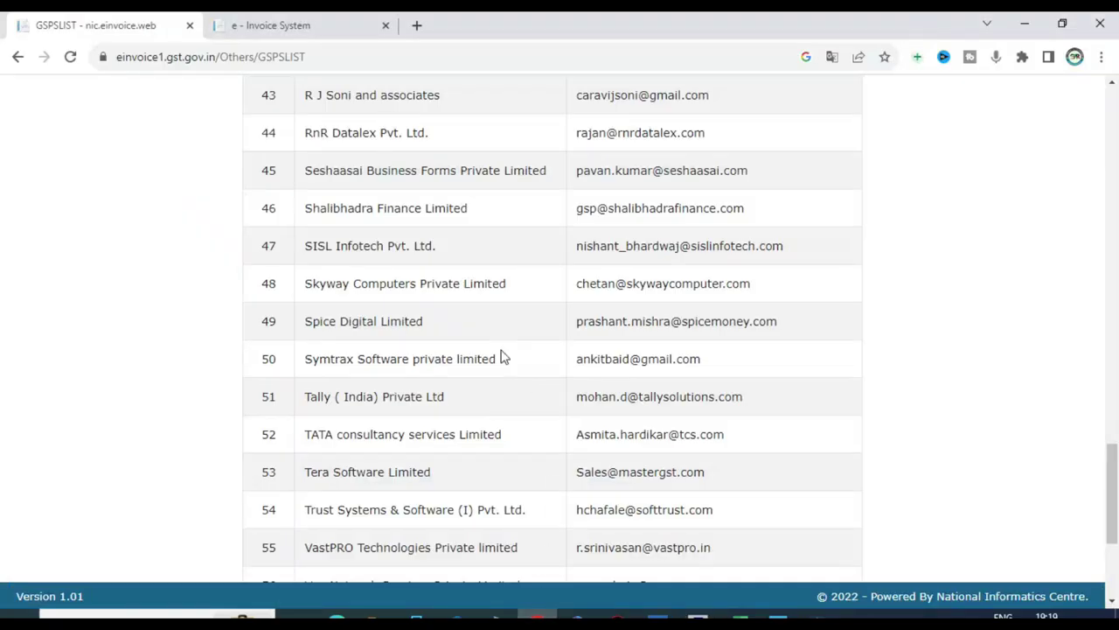
Step: View the e-Invoice System login page, then the sample tax invoice like logo.png in Photos
left_click(299, 25)
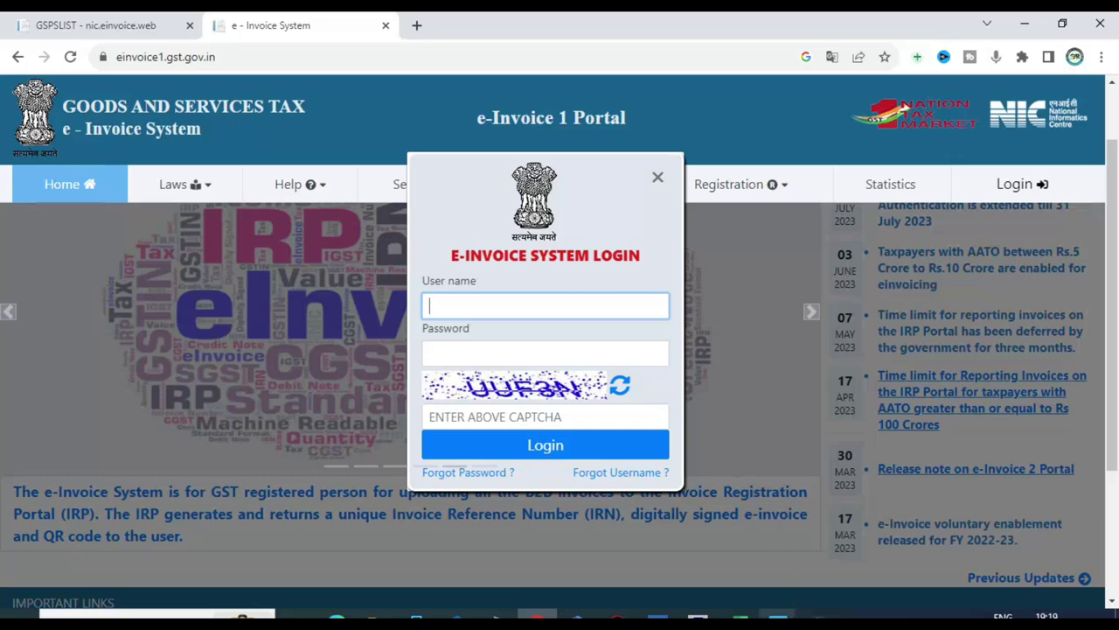
mouse_move(778, 619)
left_click(826, 544)
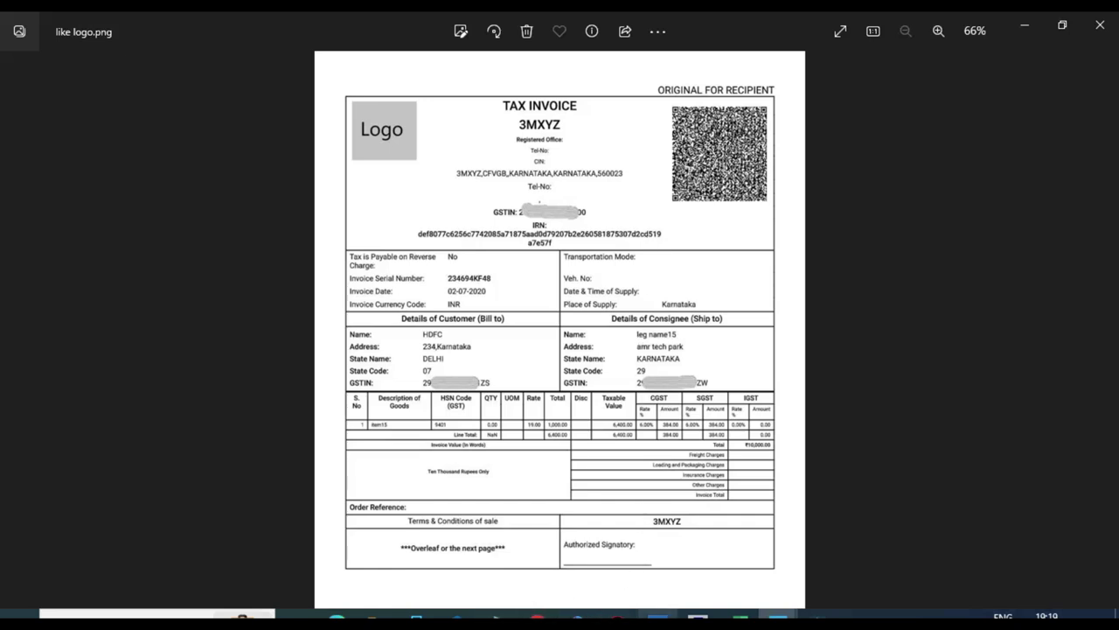
Step: Leave Photos and return to TallyPrime's Company Features screen for Smart Trading Company
mouse_move(657, 620)
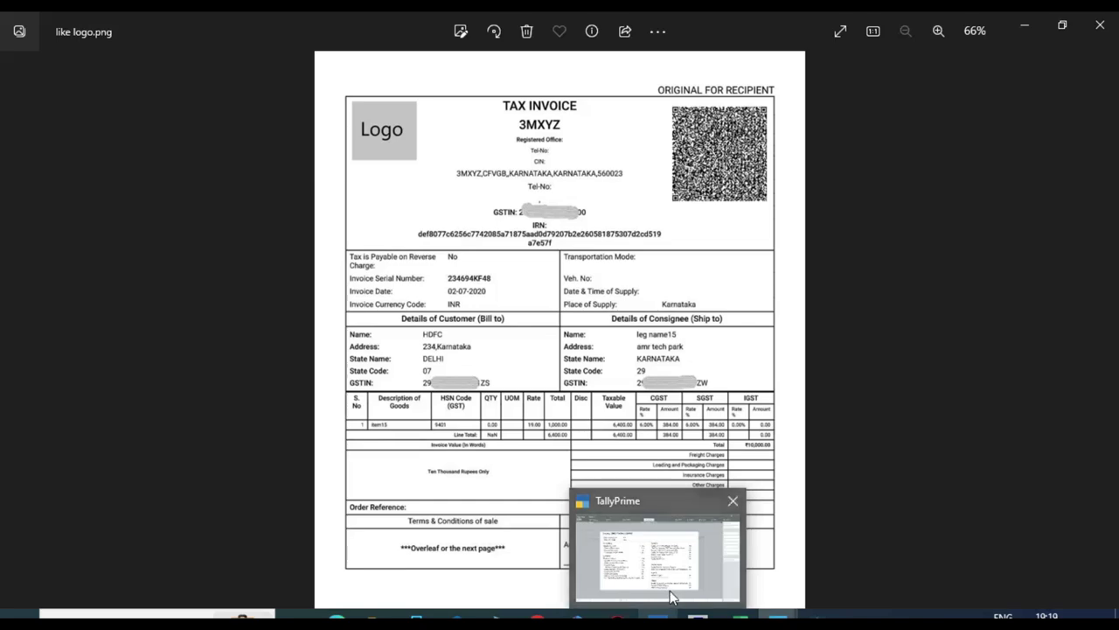
mouse_move(672, 591)
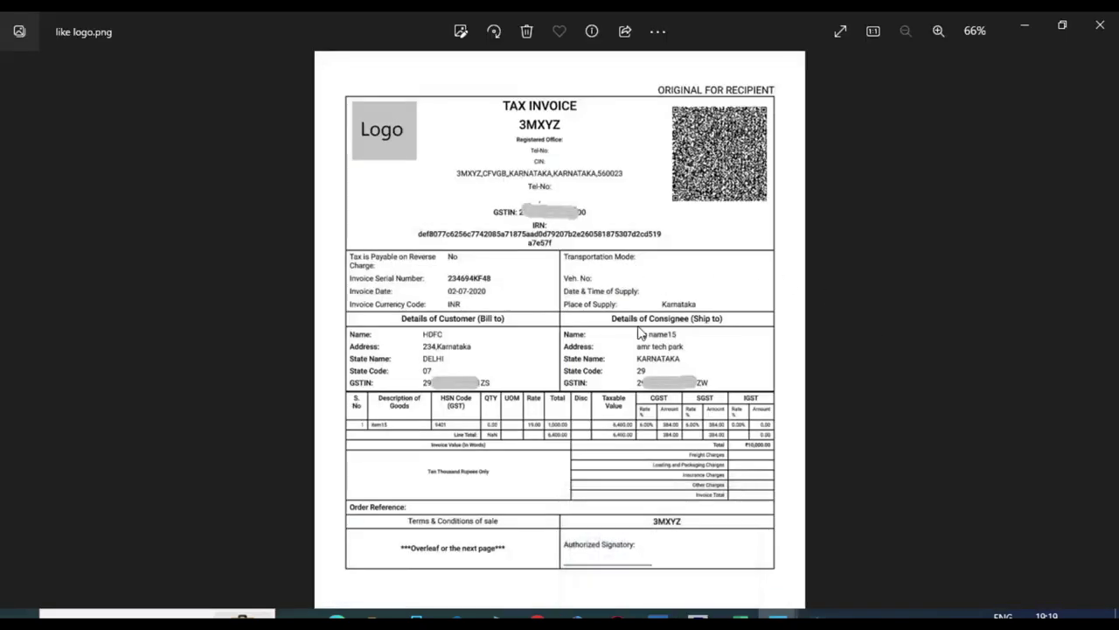
key("alt+Tab")
key("ctrl")
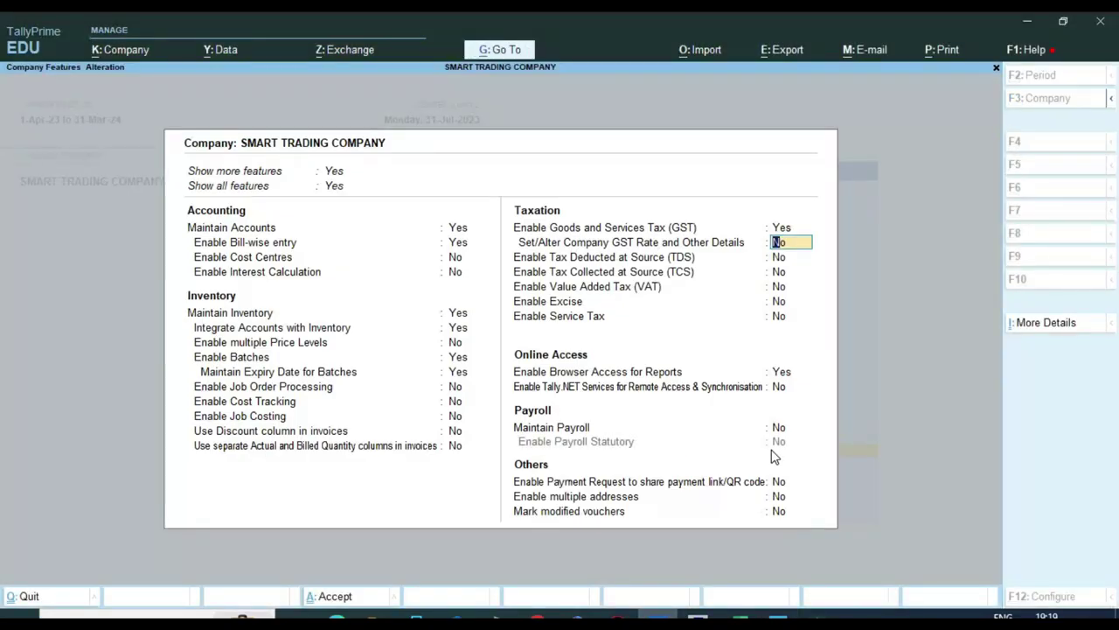
Step: Accept company features and start sales voucher 252 for party SURESH TRADING COMPANY
key("ctrl")
key("ctrl+a")
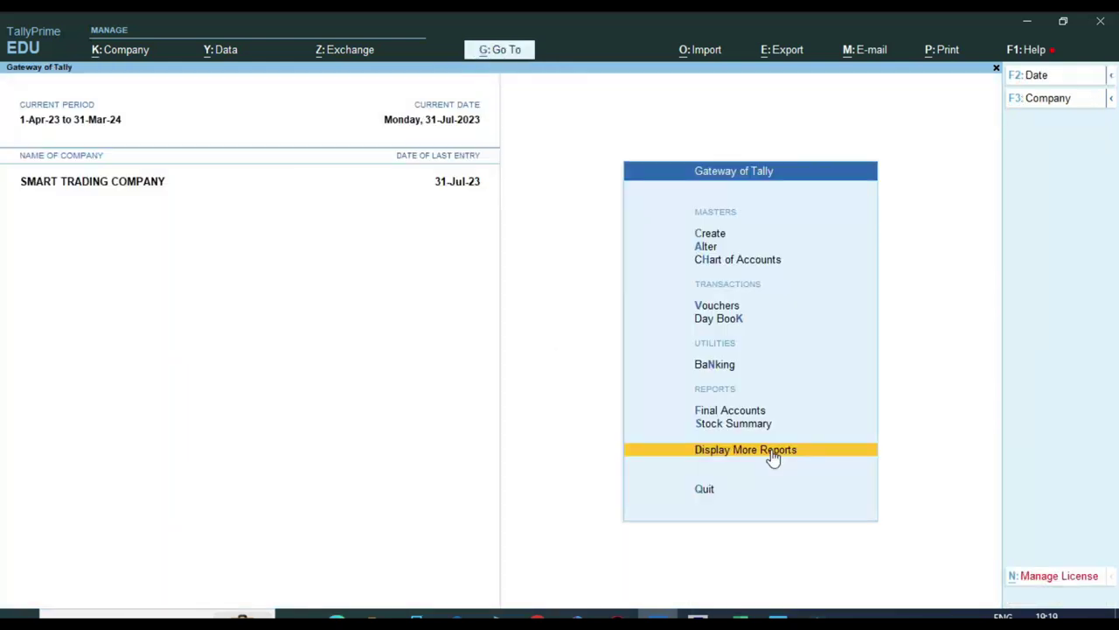
key("Up")
key("Up")
key("Up")
key("Up")
key("Up")
key("Return")
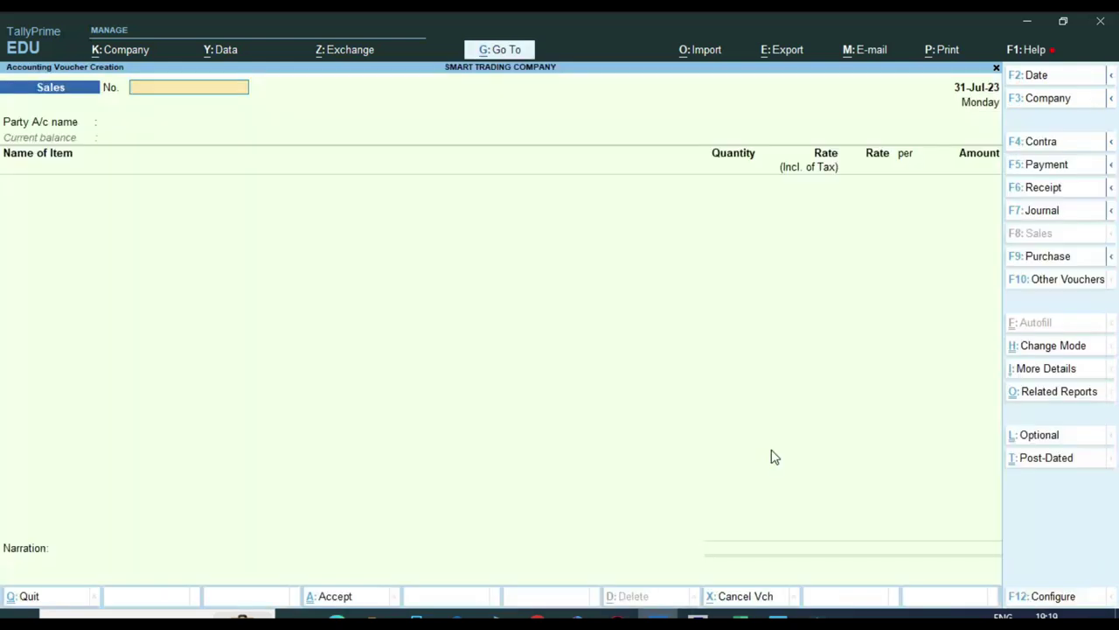
type("252")
key("Return")
key("Return")
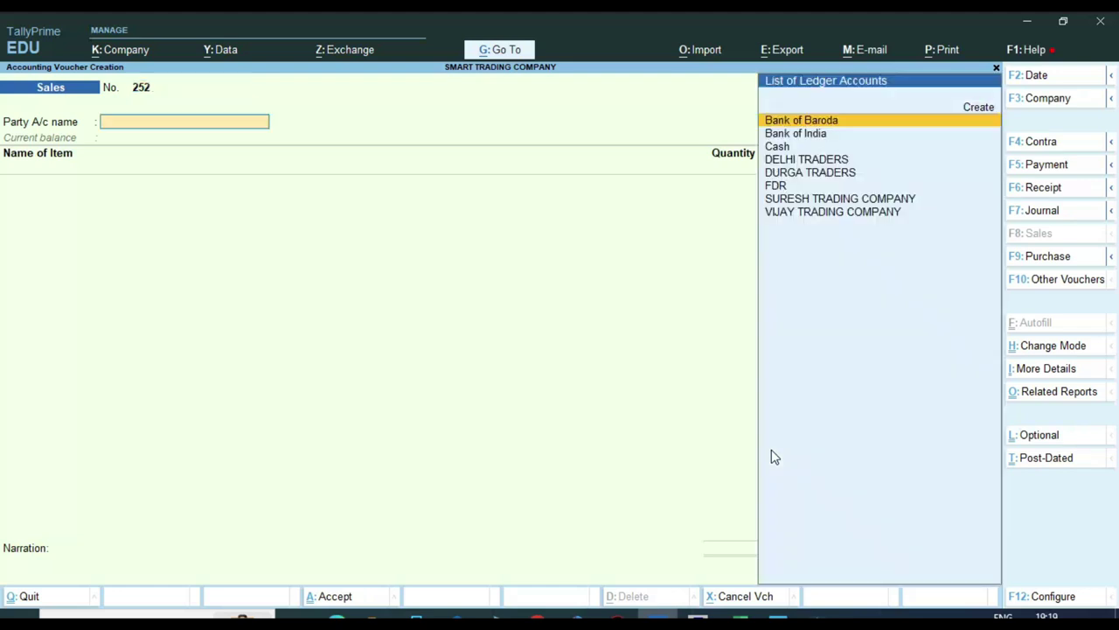
key("Down")
key("Down")
key("Down")
key("Down")
key("Down")
key("Down")
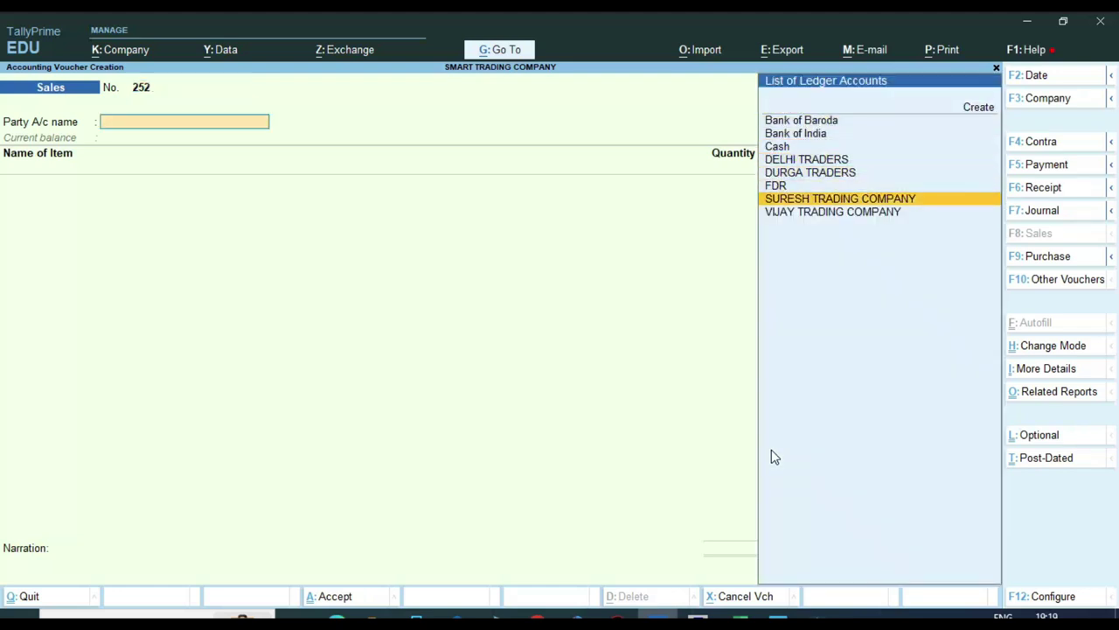
key("Return")
key("ctrl+a")
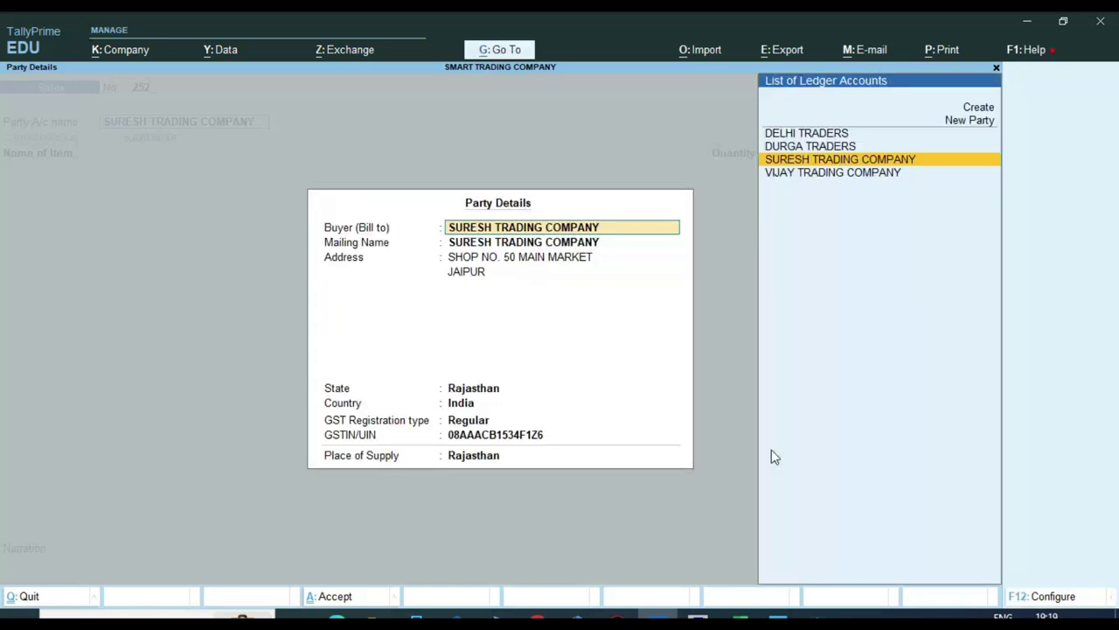
key("ctrl+a")
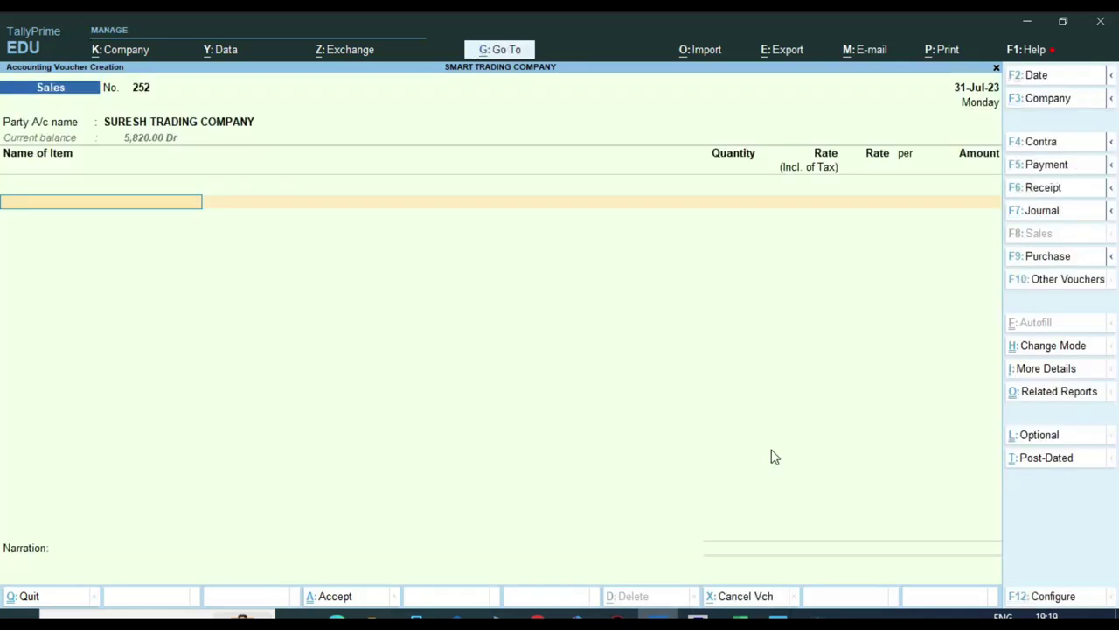
Step: Add one SYSKA LED BLUB 25W at 223.21 to the voucher
type("S")
key("Down")
key("Down")
key("Up")
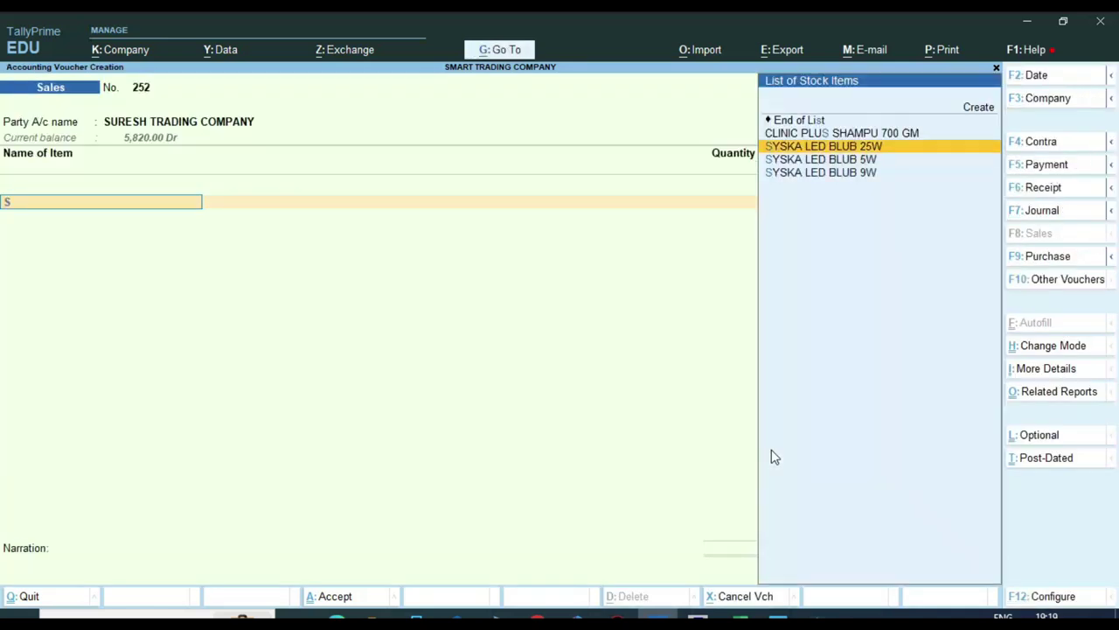
key("Return")
type("1 PCS")
key("Return")
key("Return")
key("Return")
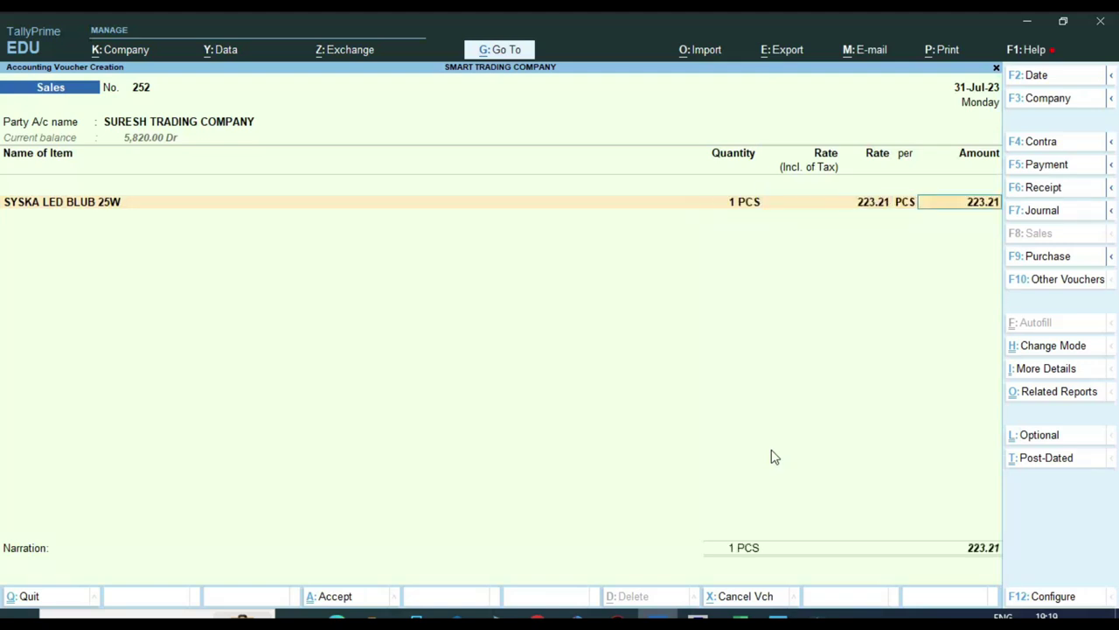
key("Return")
key("ctrl+a")
Step: Use the ELECTRONIC GOODS GST12% SALE ledger, add CGST and SGST 13.39 each, and enable e-Invoice details
key("Escape")
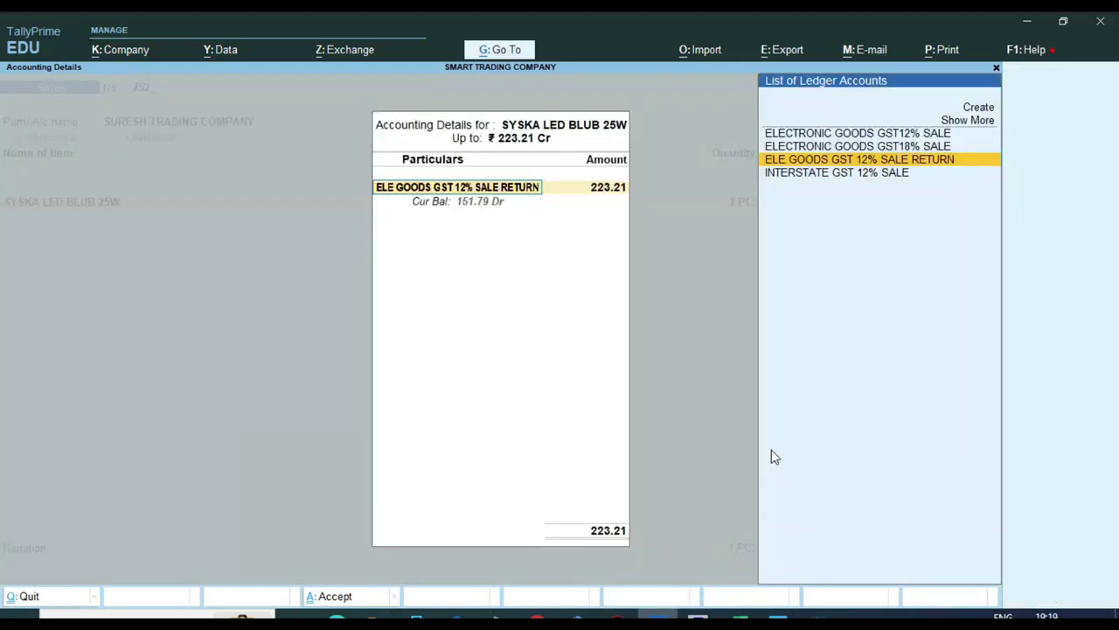
key("Up")
key("Up")
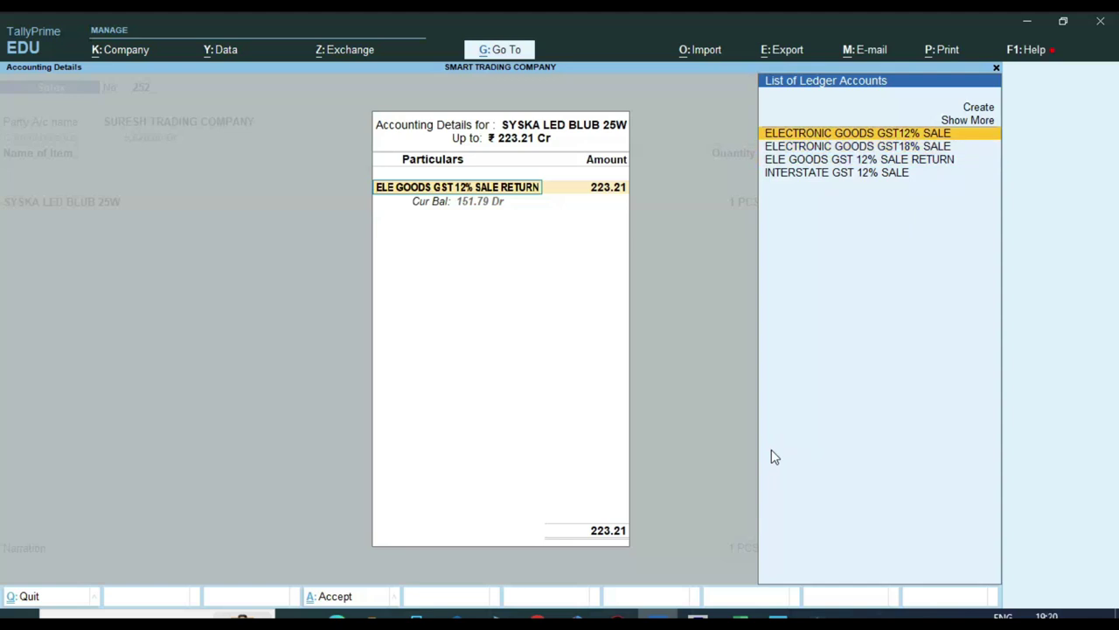
key("Return")
key("Return")
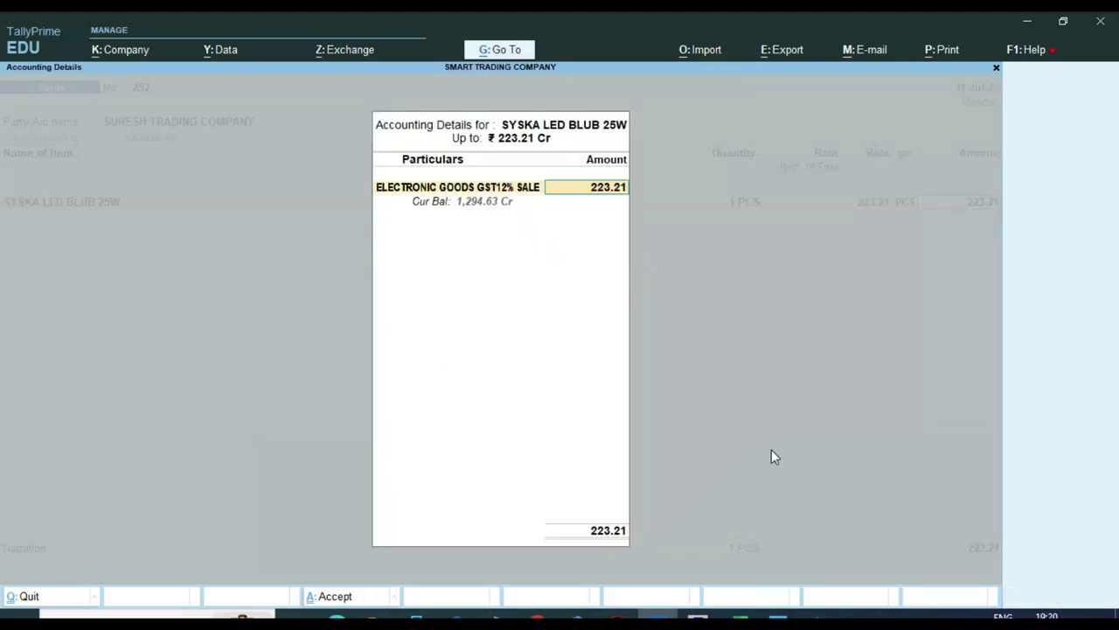
key("Return")
type("cg")
key("Return")
key("Return")
type("s")
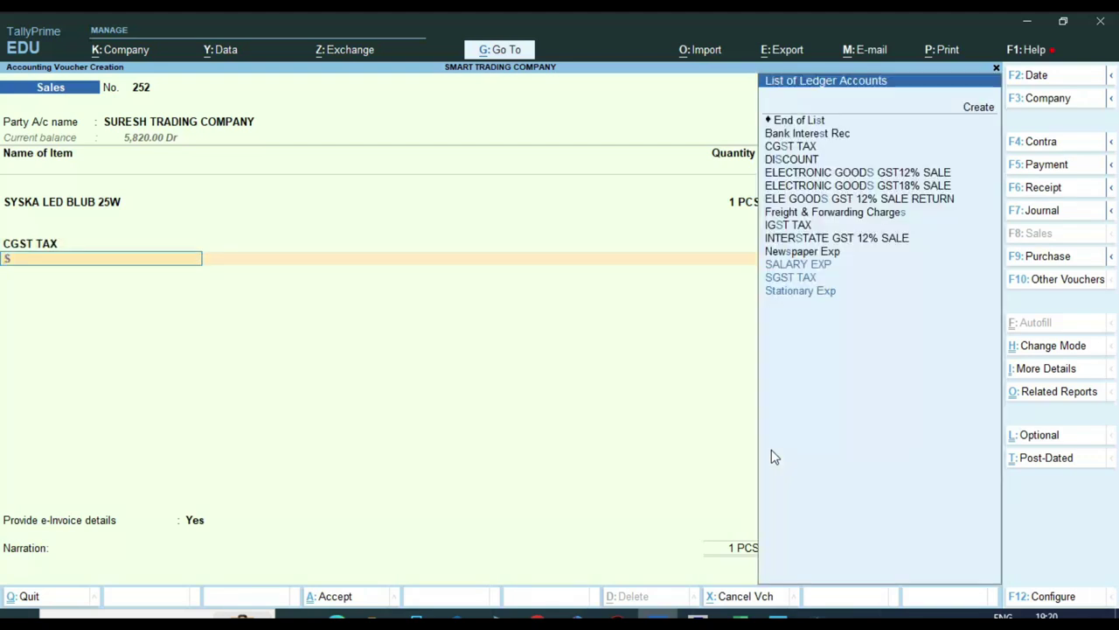
type("g")
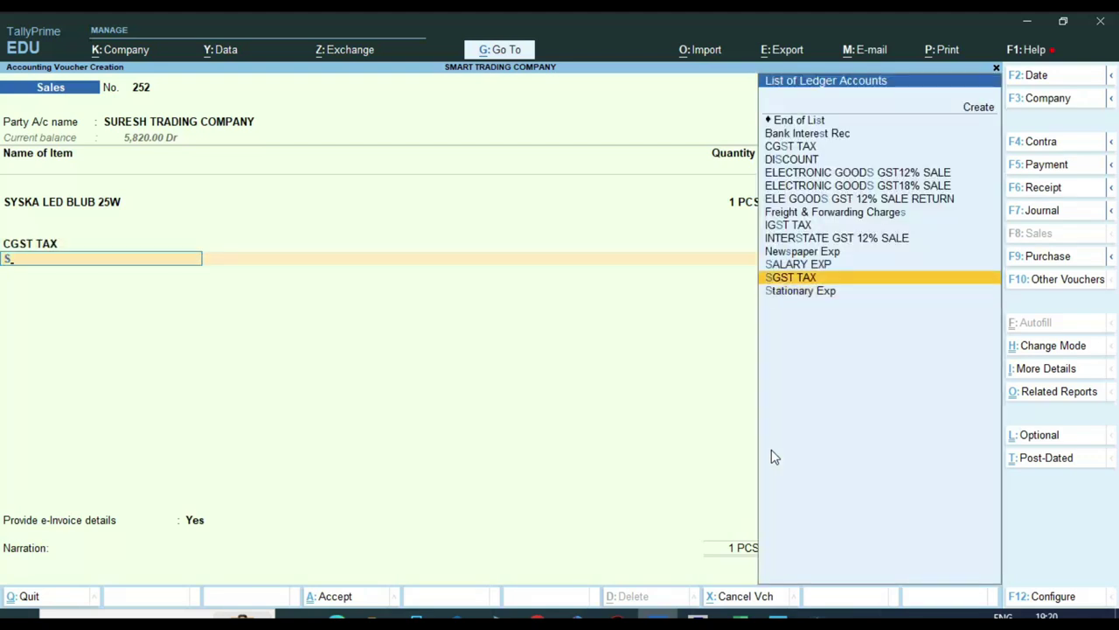
key("Return")
key("Return")
key("Return")
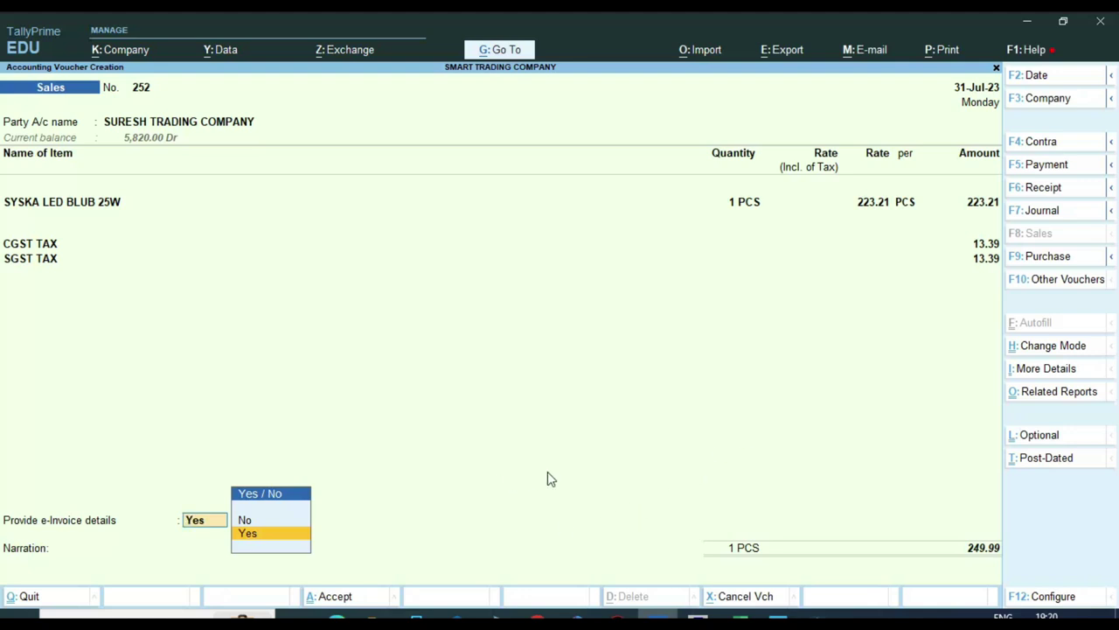
key("Return")
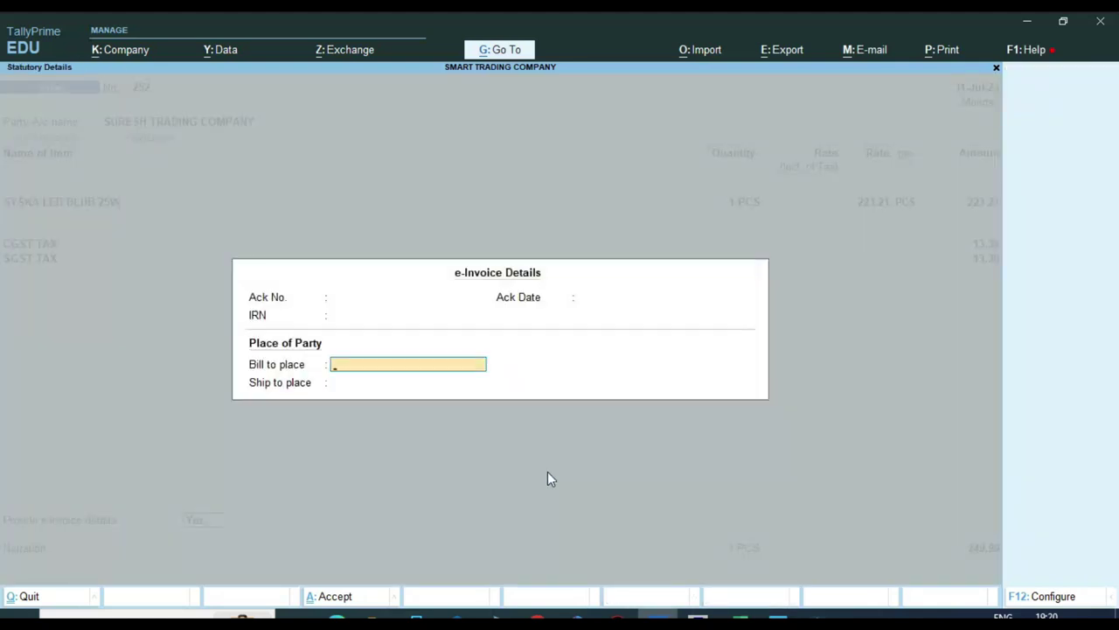
Step: Enter Rsnr as Bill to place and Sgnr as Ship to place, then accept the e-Invoice details
key("Up")
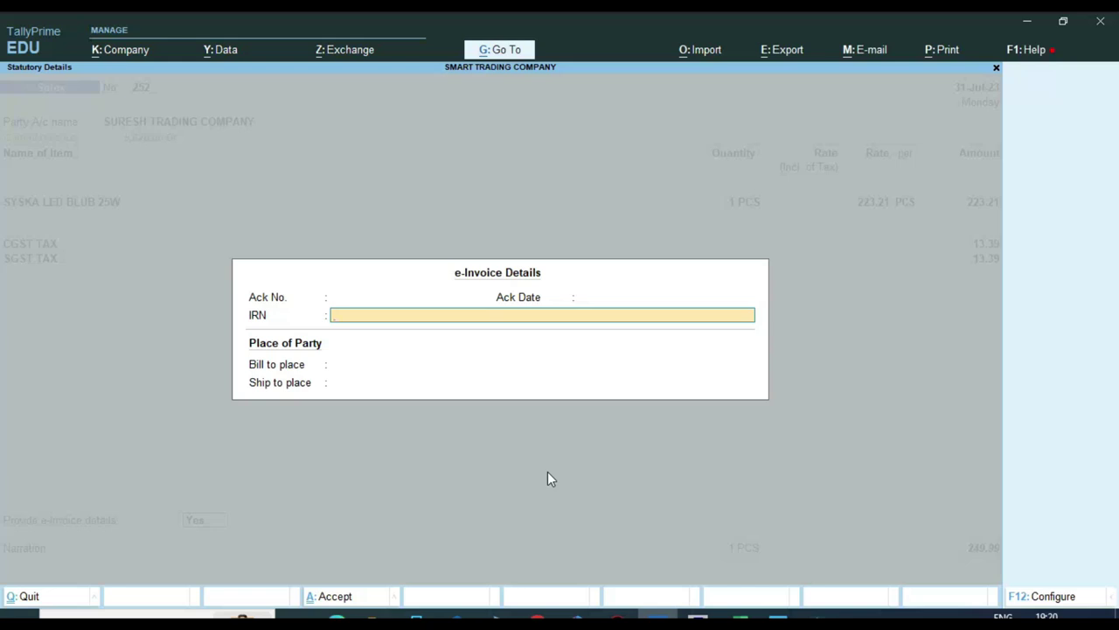
key("Return")
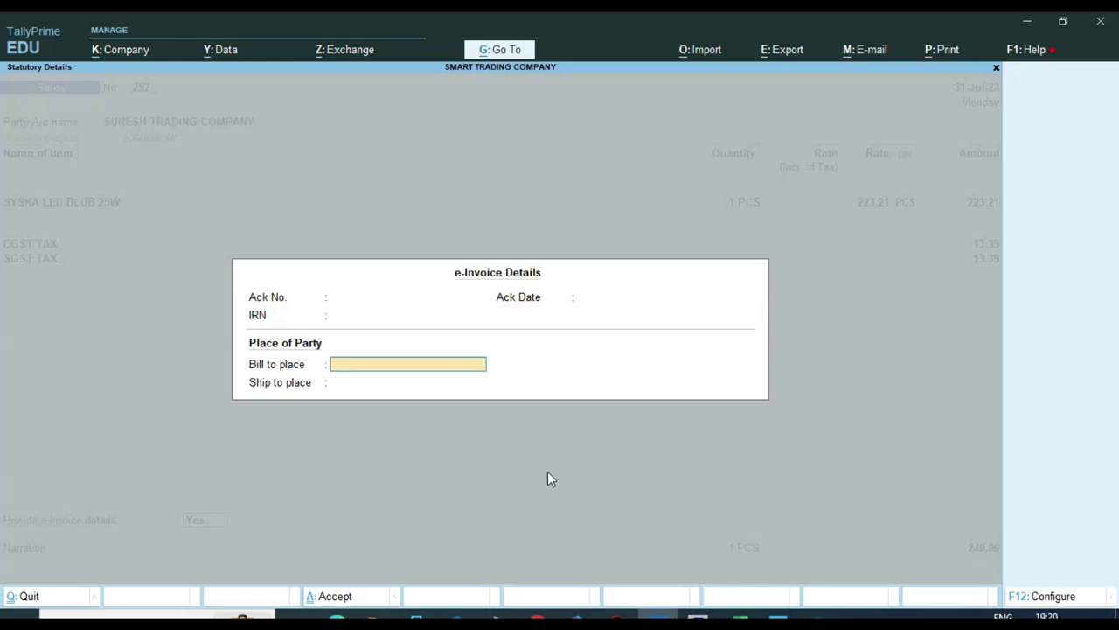
type("Rsnr")
key("Return")
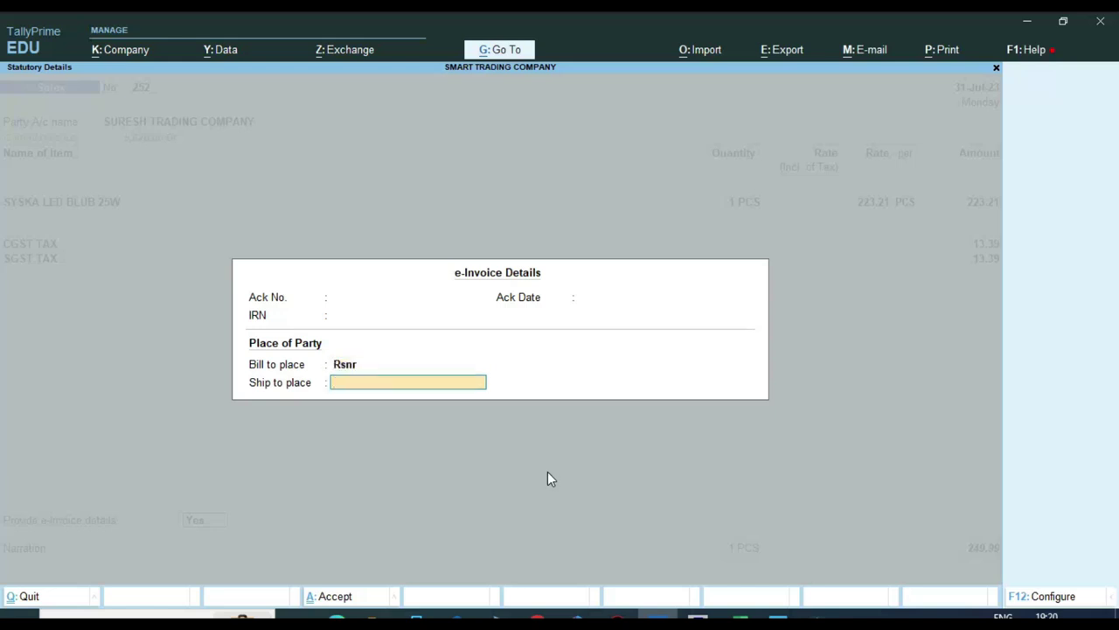
type("Sgnr")
key("Return")
key("Return")
key("Return")
key("Return")
key("Return")
key("Return")
key("Return")
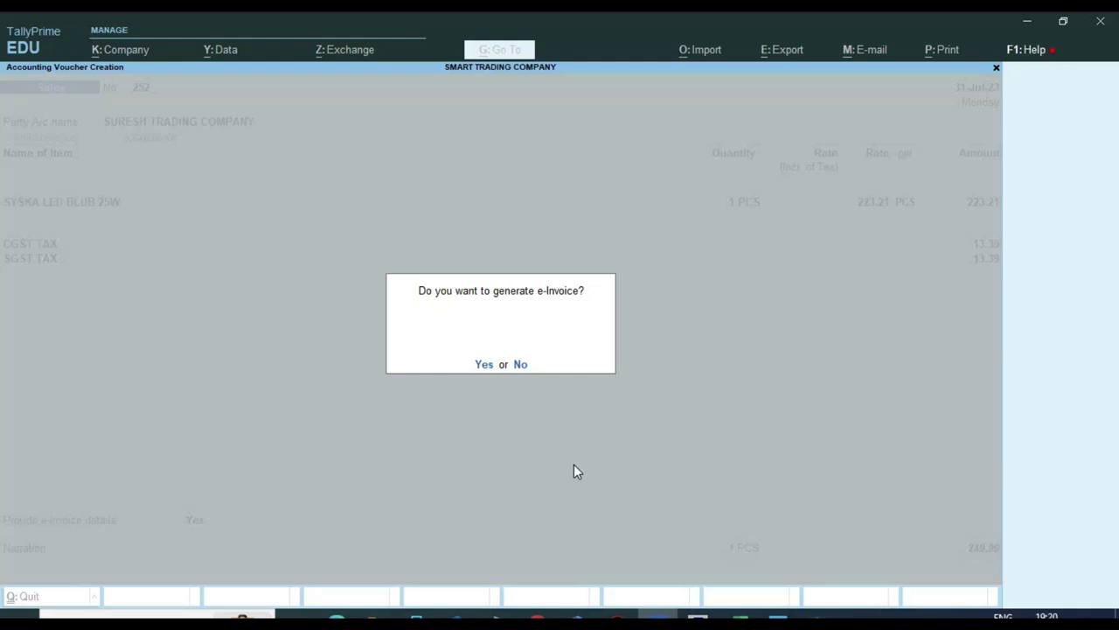
Step: Save voucher 252 past the e-Invoice warning, then show the e-Invoice portal home page in Chrome
key("Return")
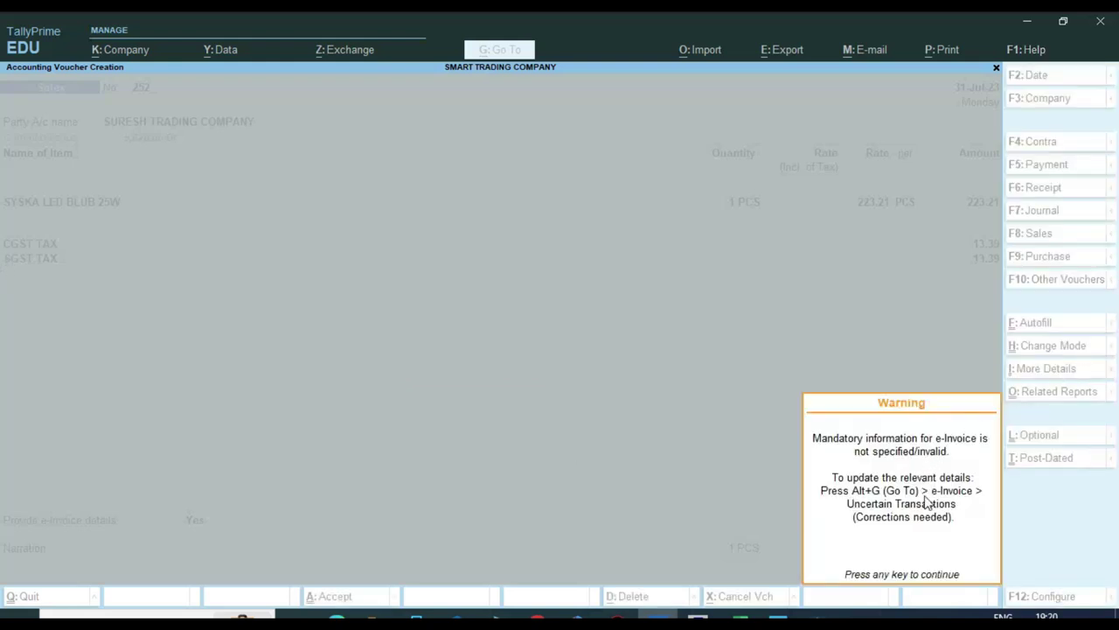
key("Return")
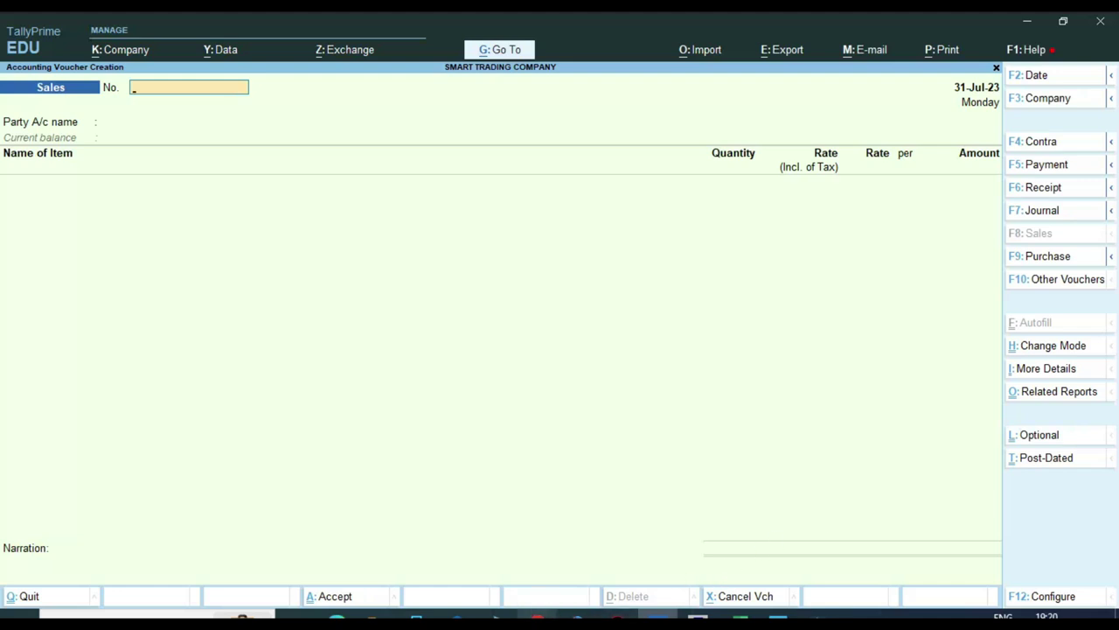
left_click(739, 619)
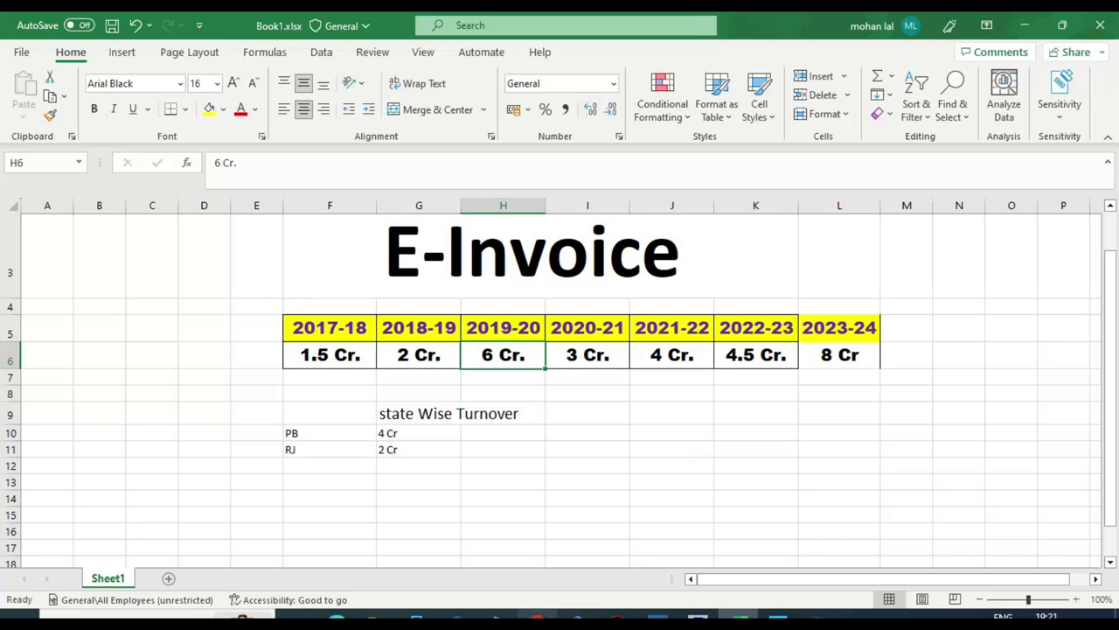
left_click(336, 621)
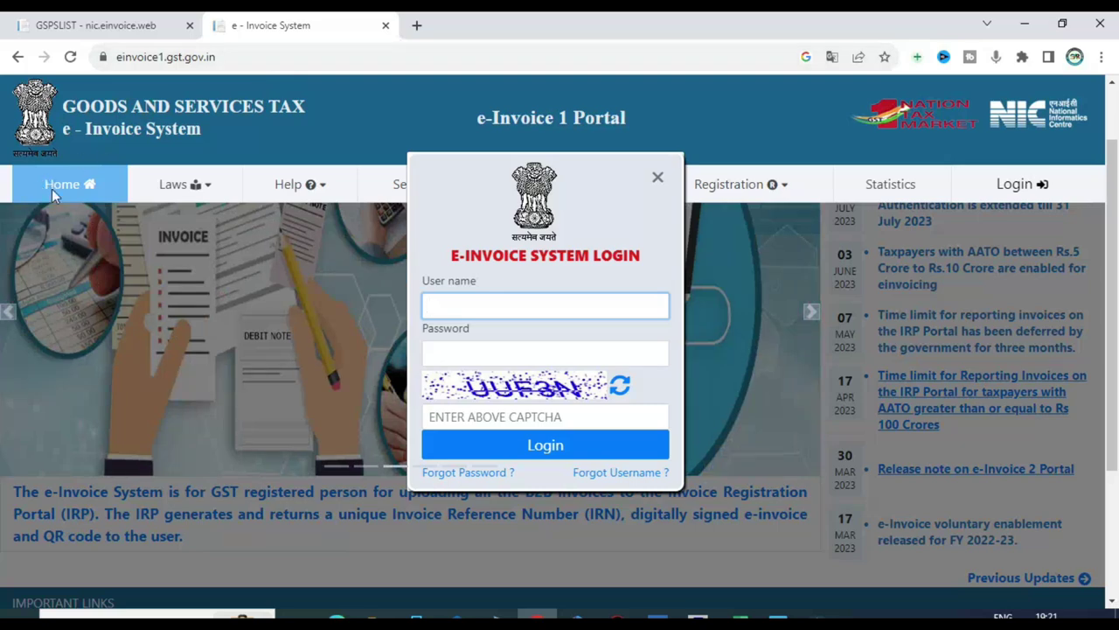
left_click(52, 189)
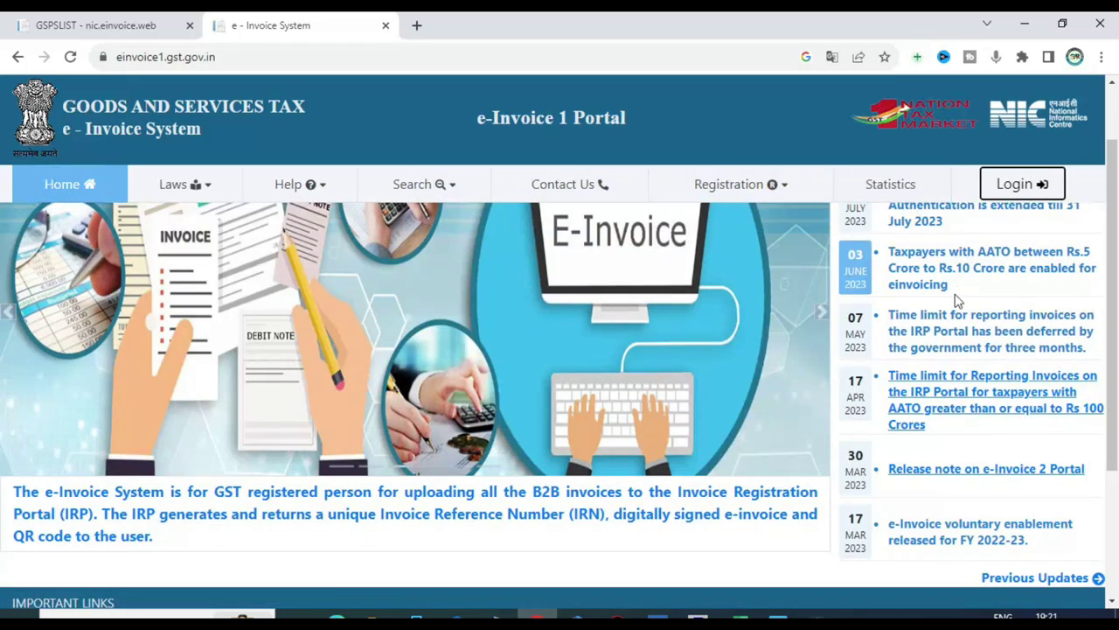